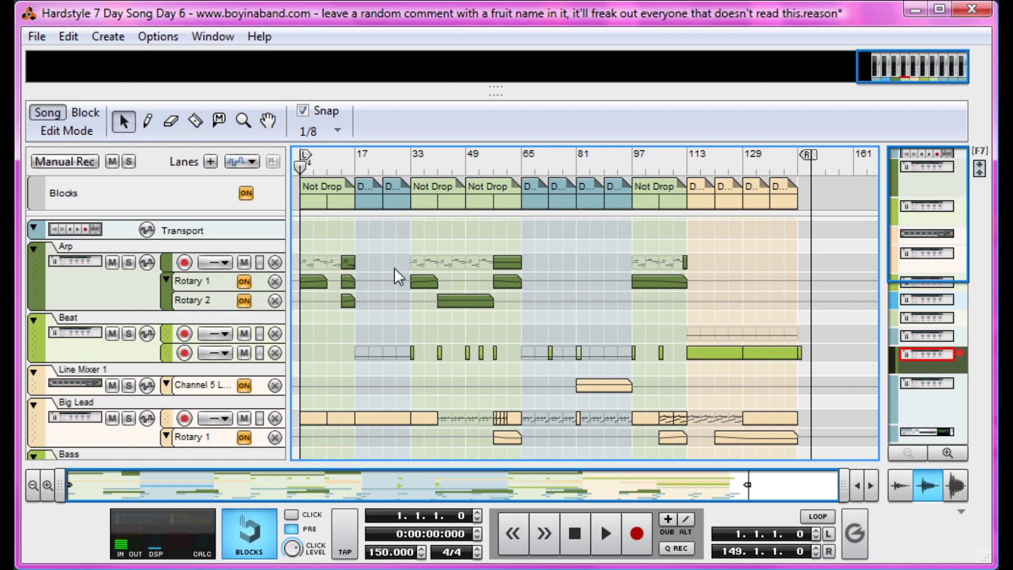
# - Review the song's tracks and block sections, moving the song position to the section starts at bars 97, 113 and 129
pyautogui.scroll(-3, 382, 273)
pyautogui.click(470, 278)
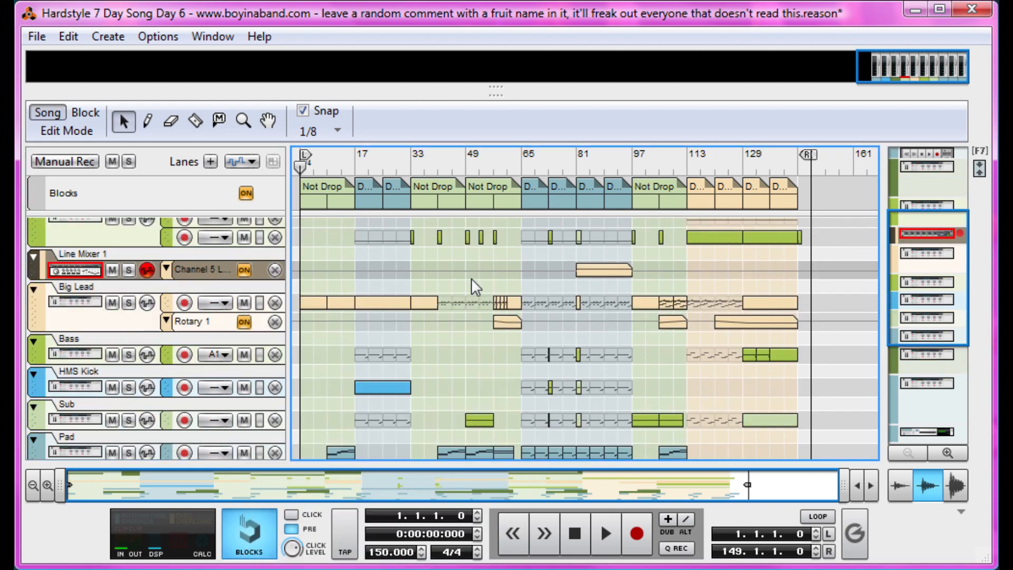
pyautogui.scroll(3, 628, 311)
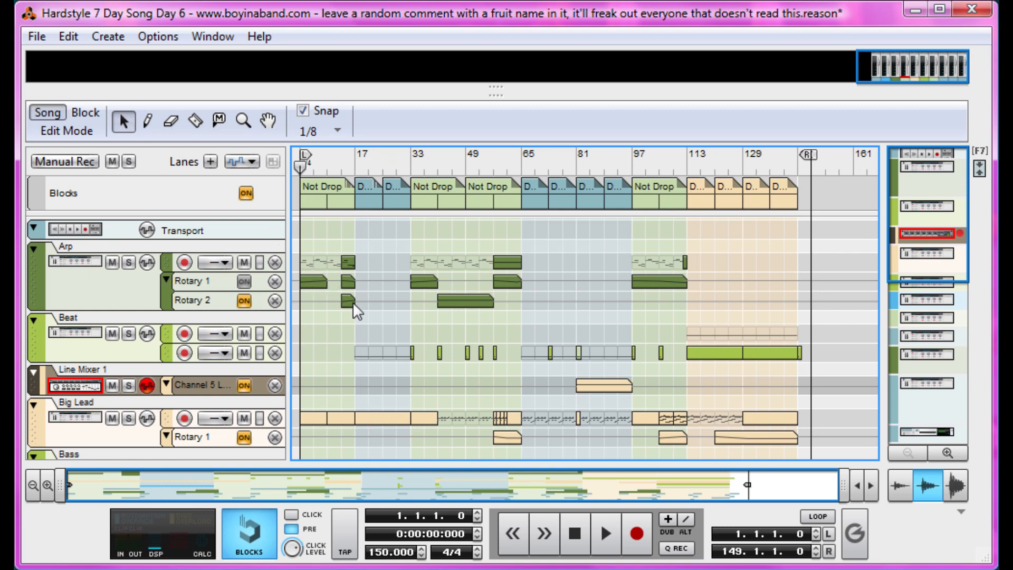
pyautogui.click(317, 198)
pyautogui.moveTo(341, 168)
pyautogui.mouseDown()
pyautogui.moveTo(478, 171)
pyautogui.moveTo(585, 204)
pyautogui.moveTo(594, 216)
pyautogui.mouseUp()
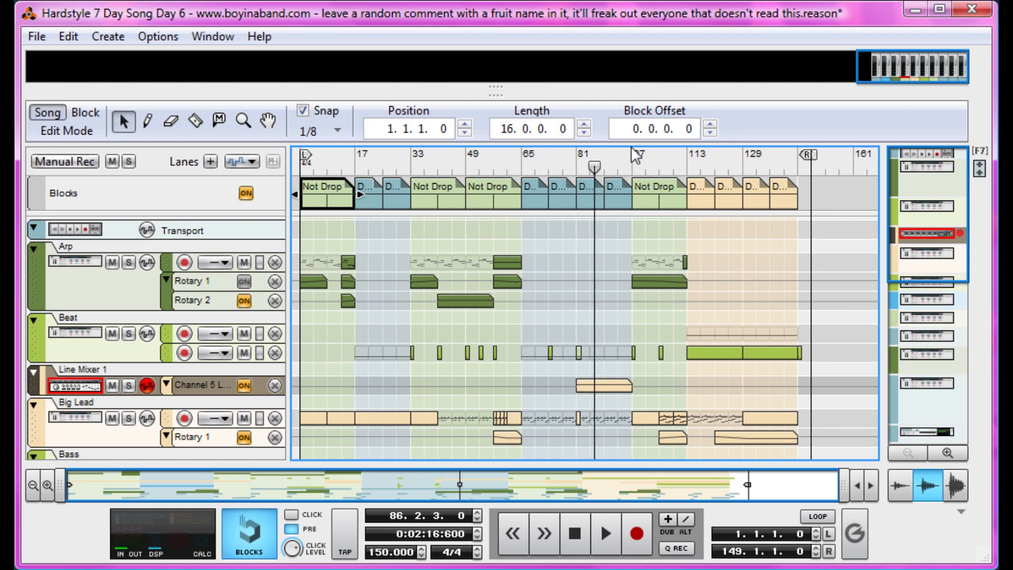
pyautogui.moveTo(633, 155); pyautogui.dragTo(634, 164)
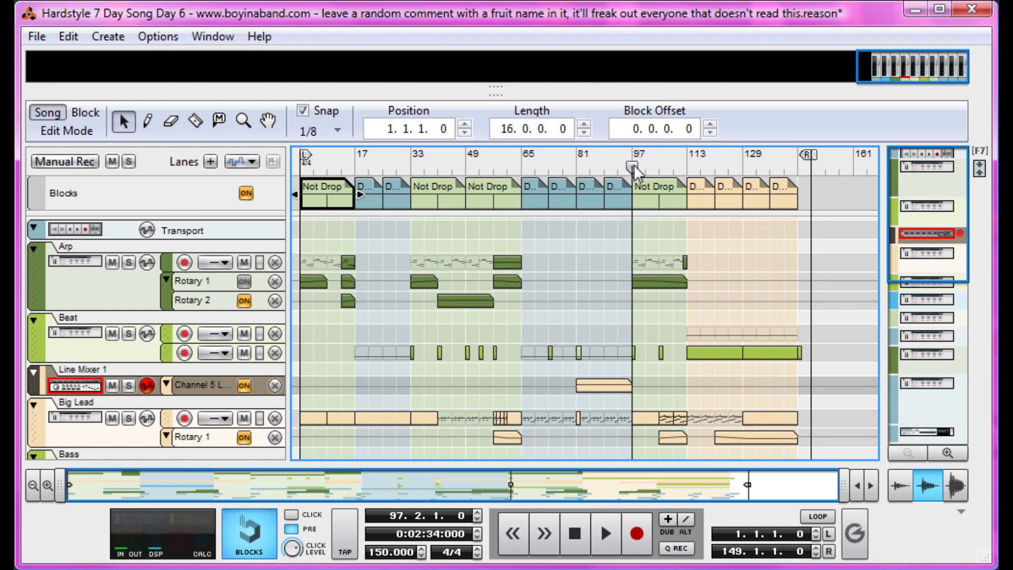
pyautogui.moveTo(632, 166); pyautogui.dragTo(687, 166)
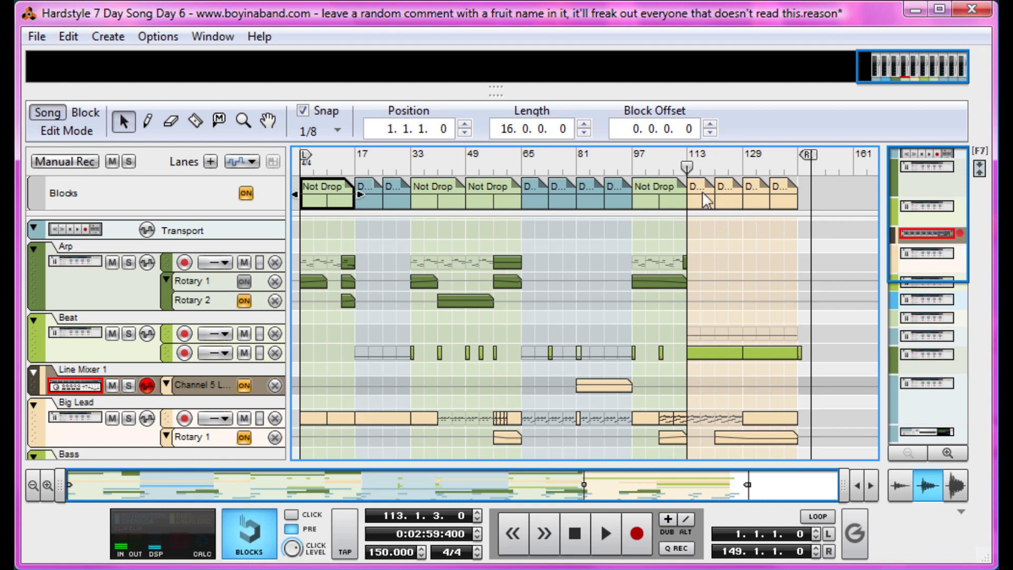
pyautogui.click(711, 198)
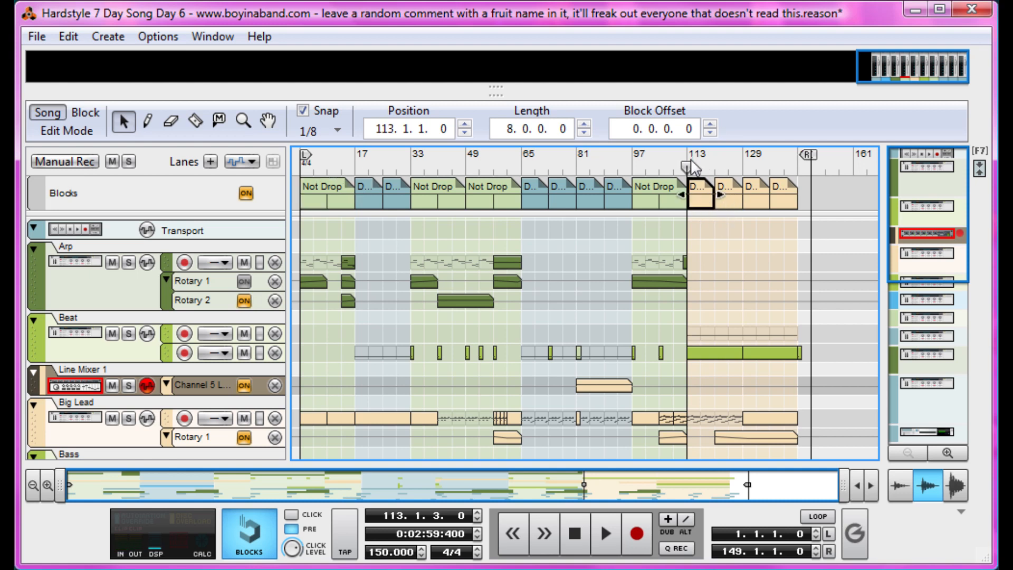
pyautogui.moveTo(688, 166); pyautogui.dragTo(744, 167)
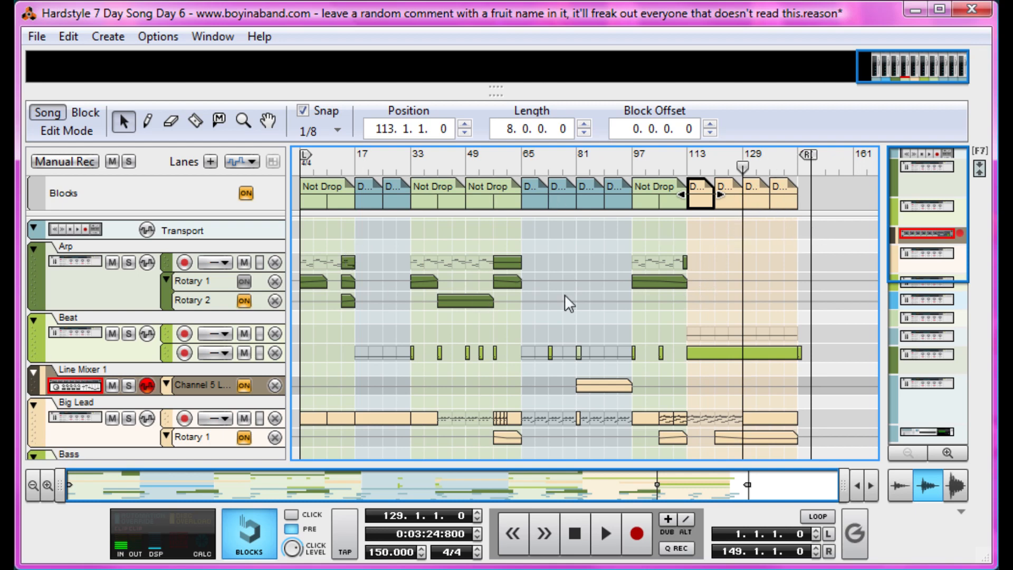
# - Open the Not Drop block at bar 49 to examine its contents, and return to the song arrangement
pyautogui.scroll(-8, 580, 298)
pyautogui.scroll(8, 597, 299)
pyautogui.doubleClick(498, 196)
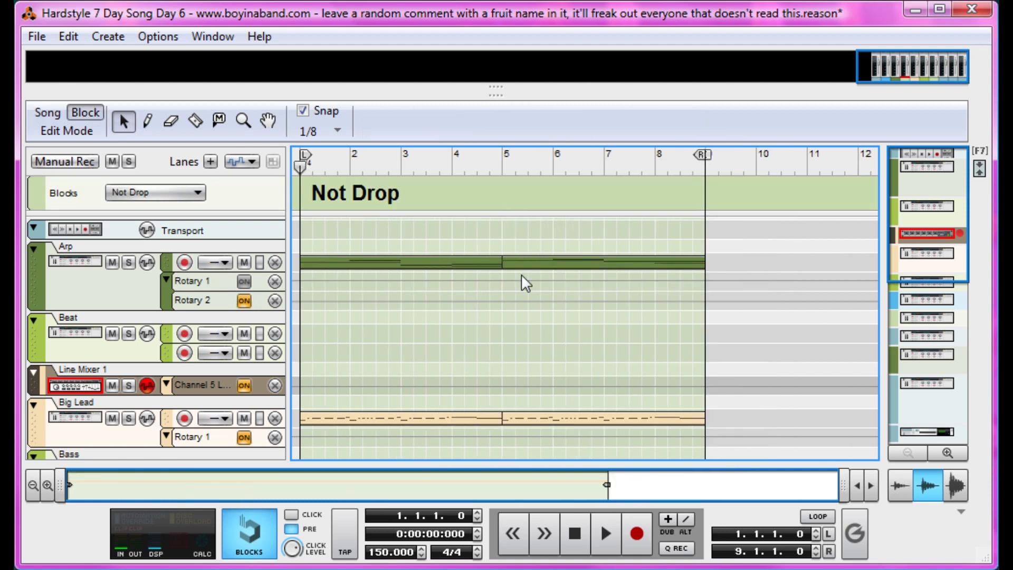
pyautogui.click(57, 114)
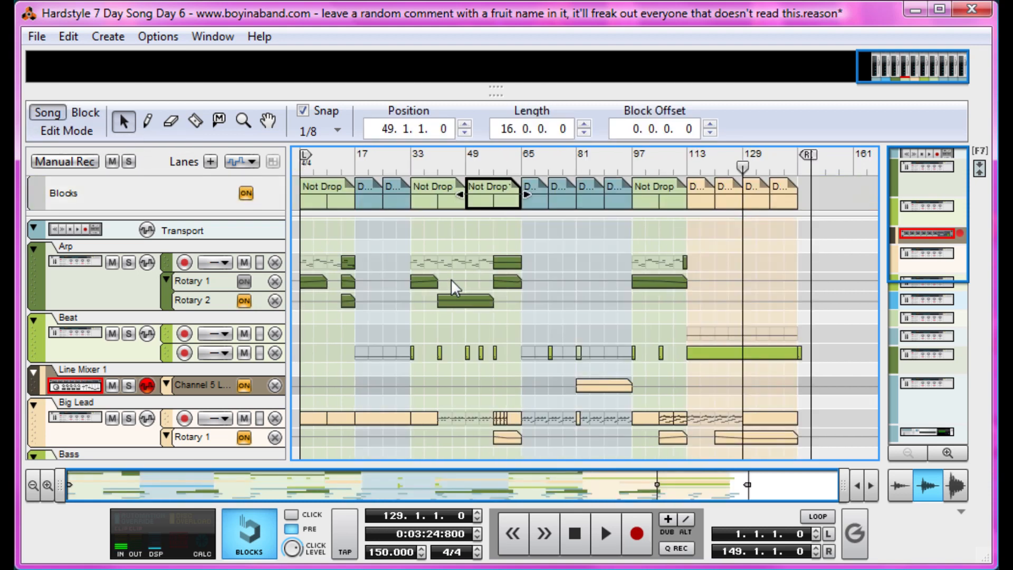
pyautogui.click(432, 238)
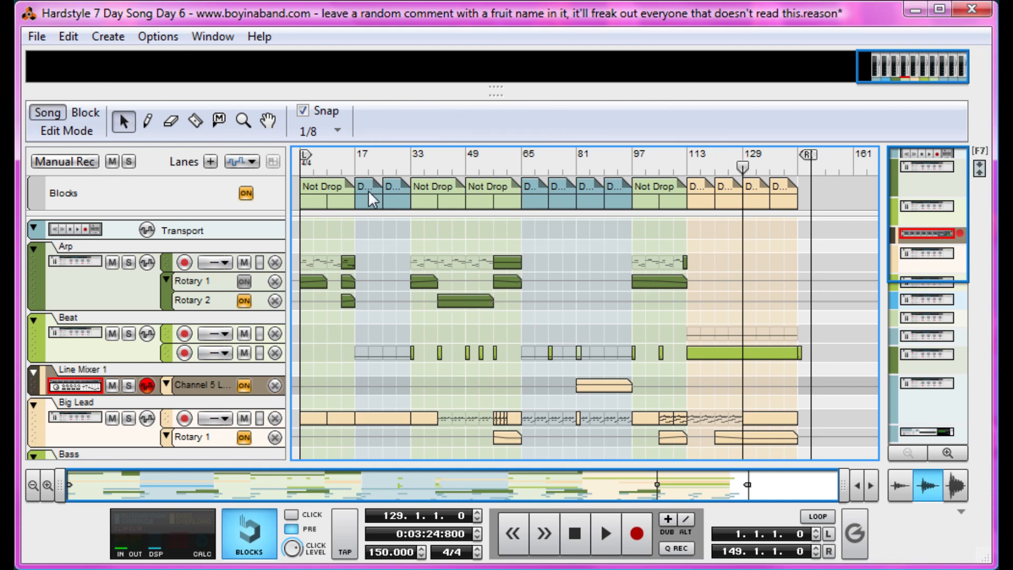
# - Inspect the first Not Drop block, the Drop block at bar 65, the HMS Kick clip at bar 17 and the block at bar 113
pyautogui.click(349, 204)
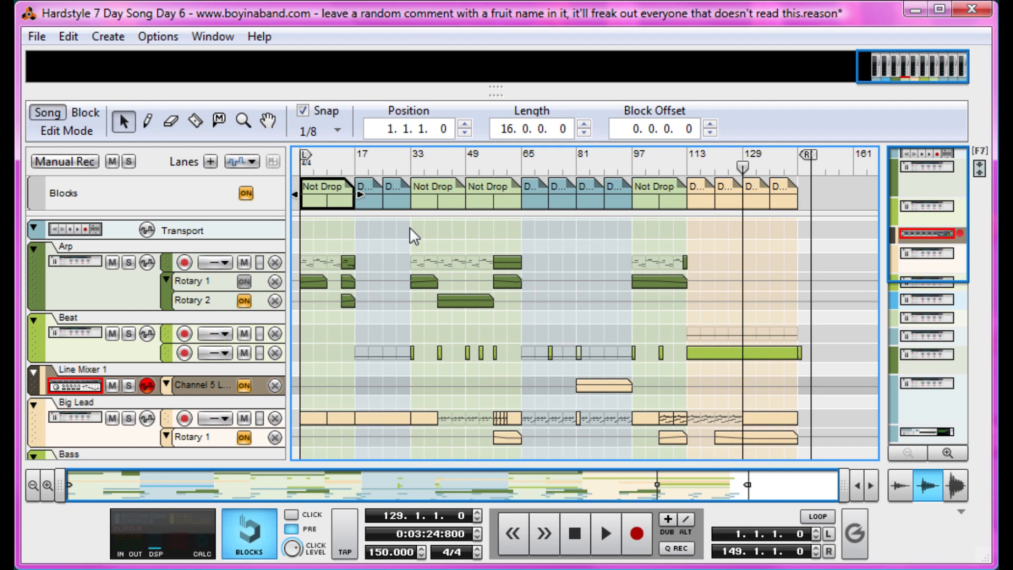
pyautogui.click(534, 194)
pyautogui.scroll(-3, 387, 288)
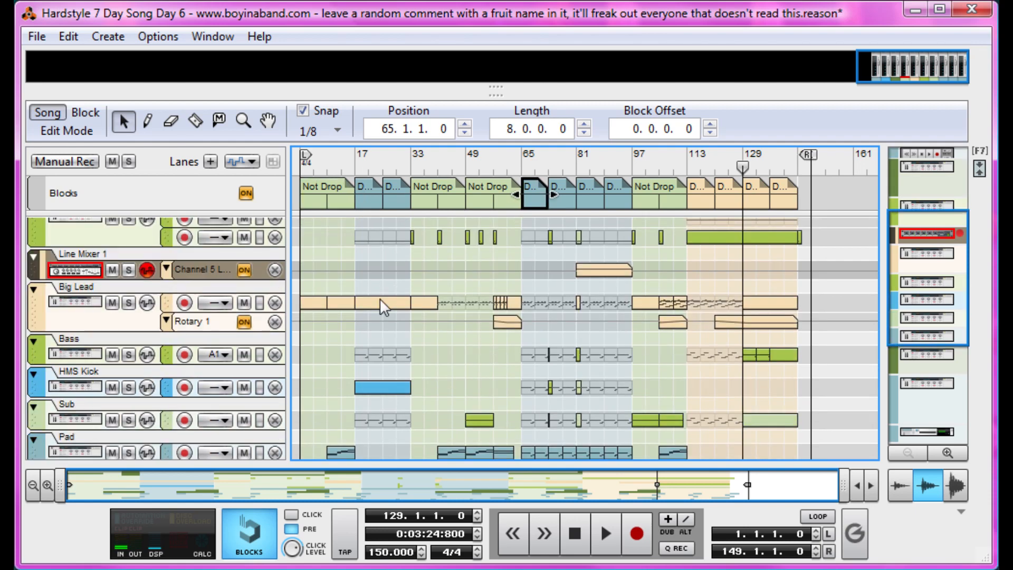
pyautogui.click(379, 388)
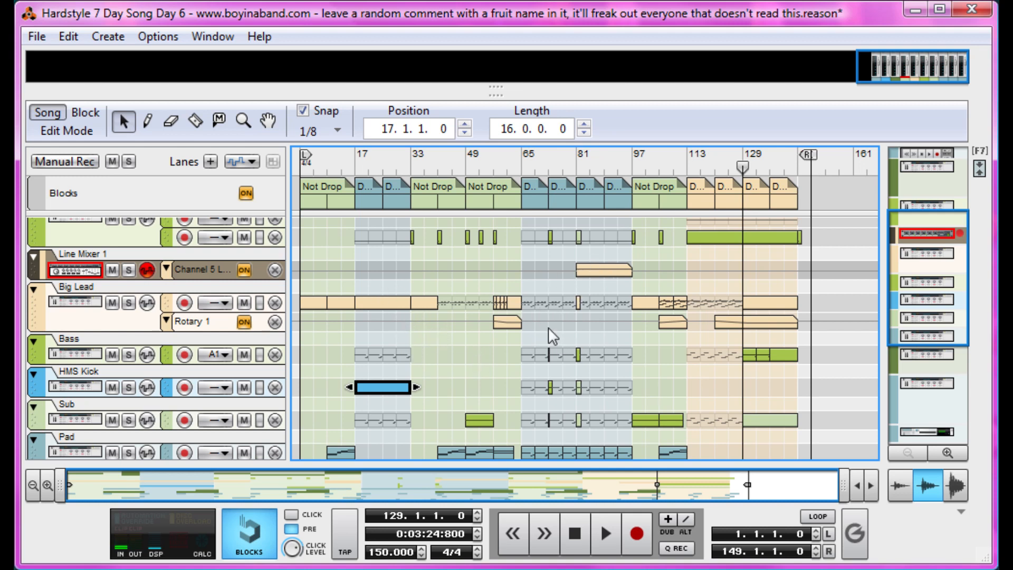
pyautogui.click(705, 198)
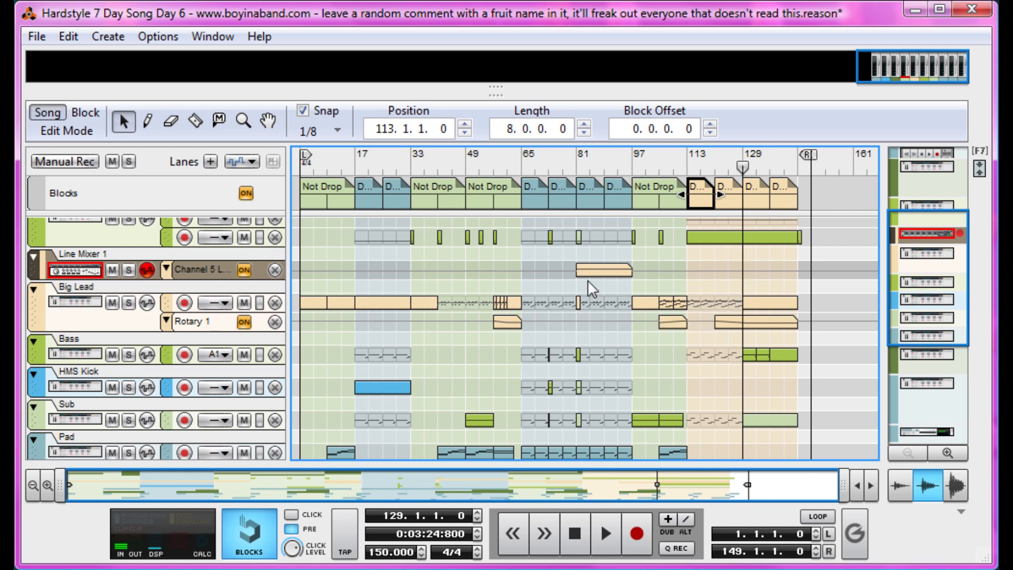
# - Return to the song start, enlarge the timeline around the opening Not Drop section and play it
pyautogui.moveTo(392, 149); pyautogui.dragTo(266, 169)
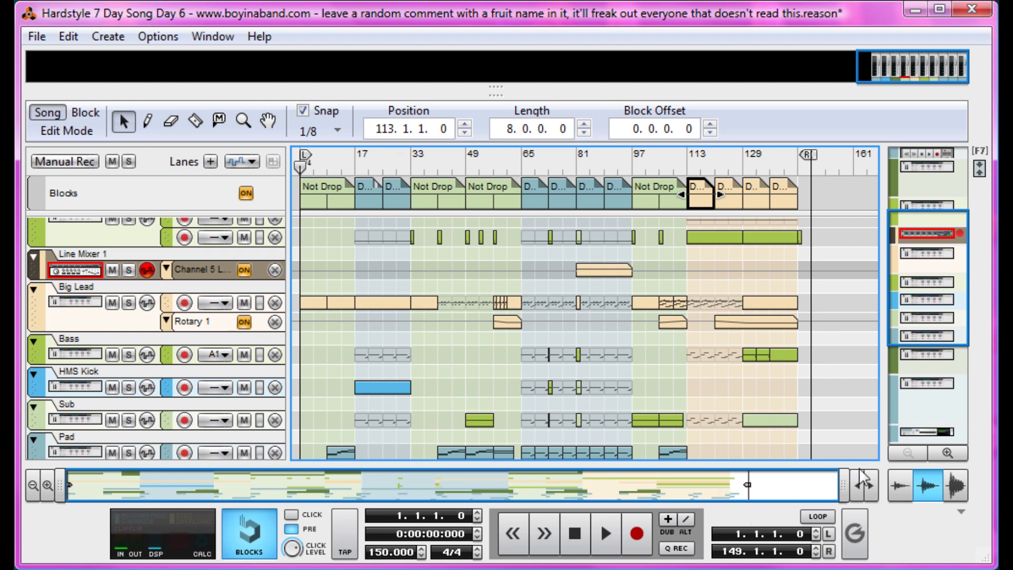
pyautogui.moveTo(842, 478); pyautogui.dragTo(181, 512)
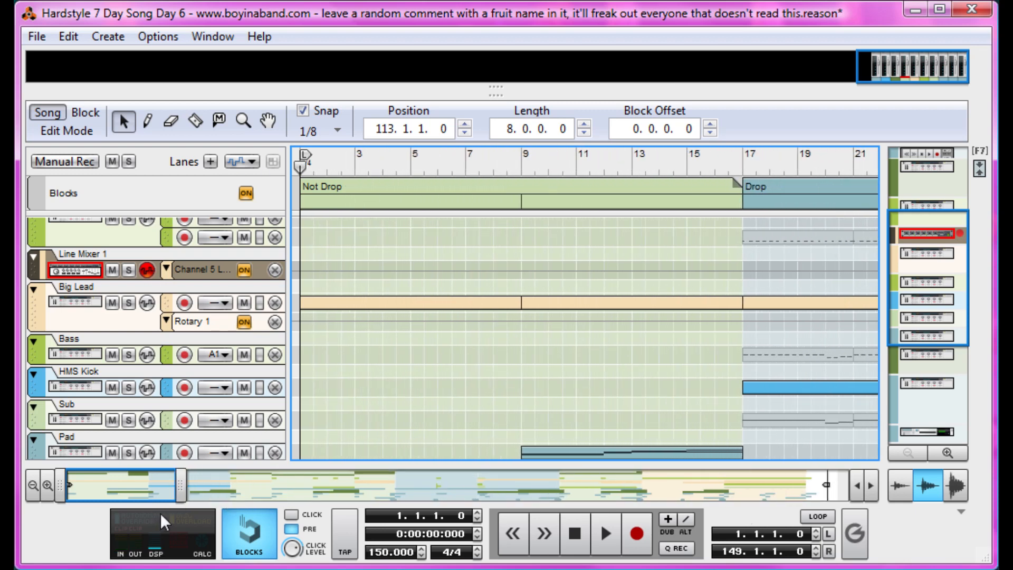
pyautogui.scroll(3, 461, 230)
pyautogui.click(461, 228)
pyautogui.press('space')
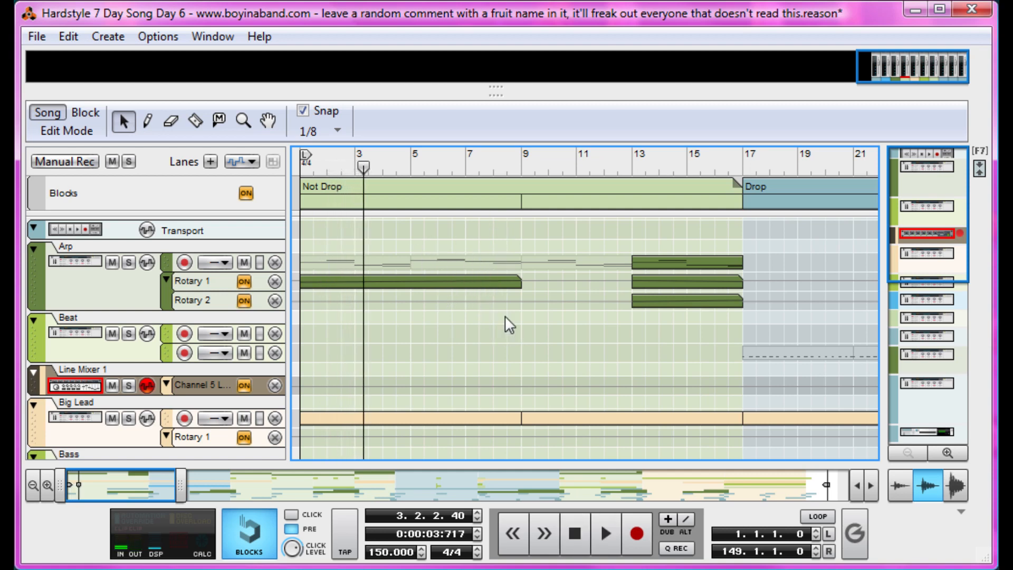
# - Open the Arp clip at bar 13 for note editing, examine its final notes around bar 16 and return to the arrangement
pyautogui.click(637, 168)
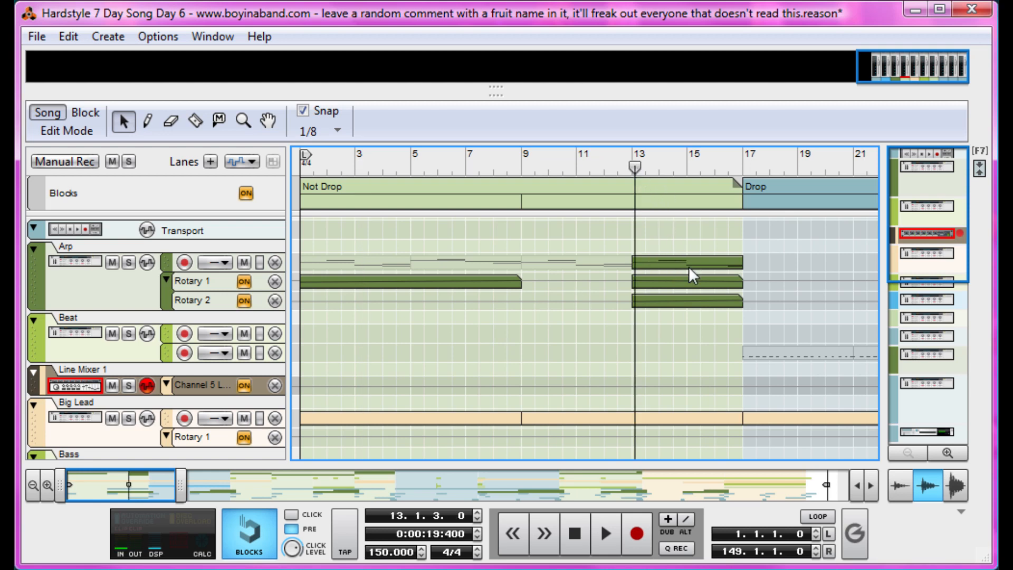
pyautogui.doubleClick(690, 267)
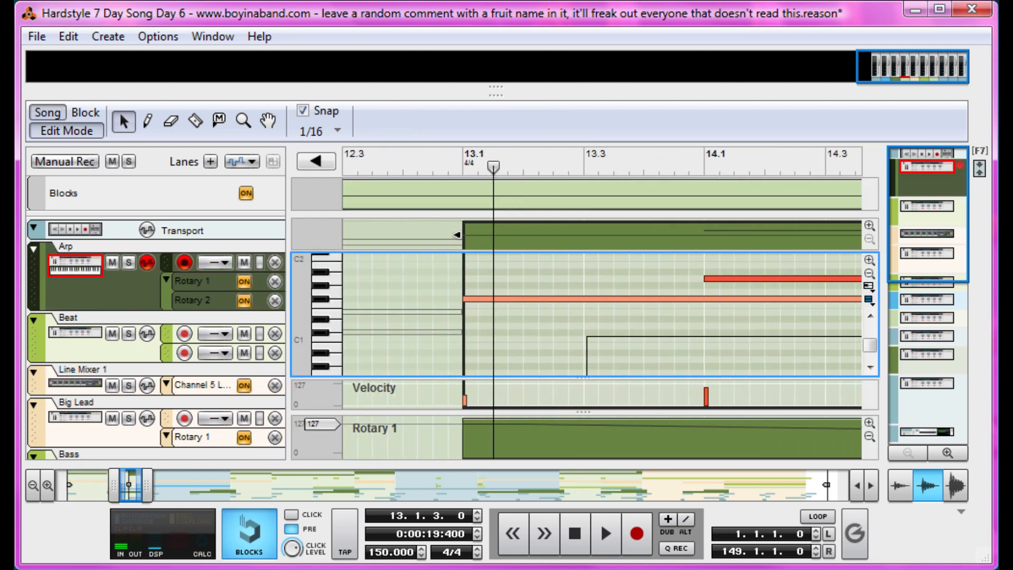
pyautogui.moveTo(587, 336); pyautogui.dragTo(746, 303)
pyautogui.click(759, 291)
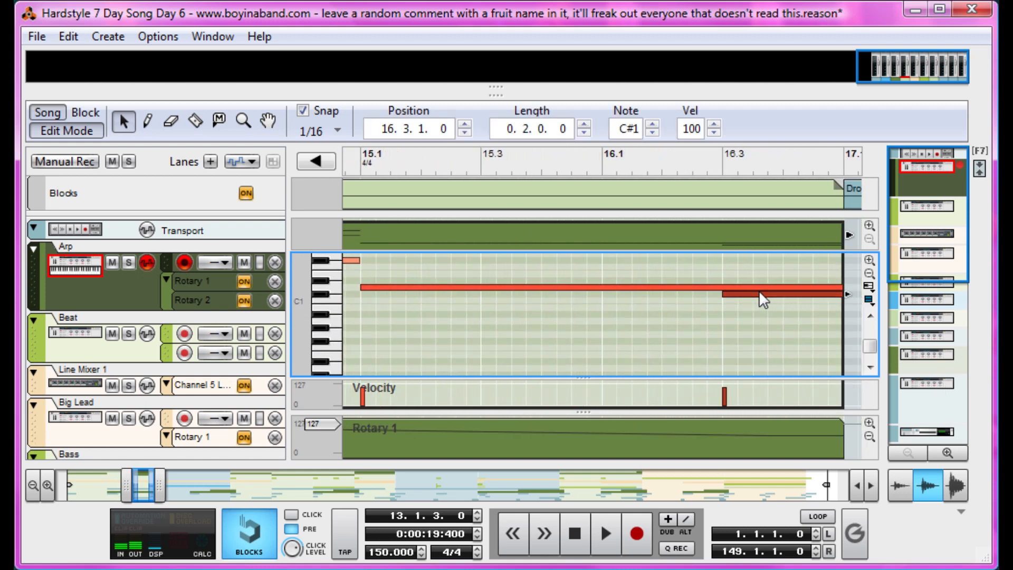
pyautogui.click(767, 286)
pyautogui.click(769, 294)
pyautogui.hotkey('ctrl', 'e')
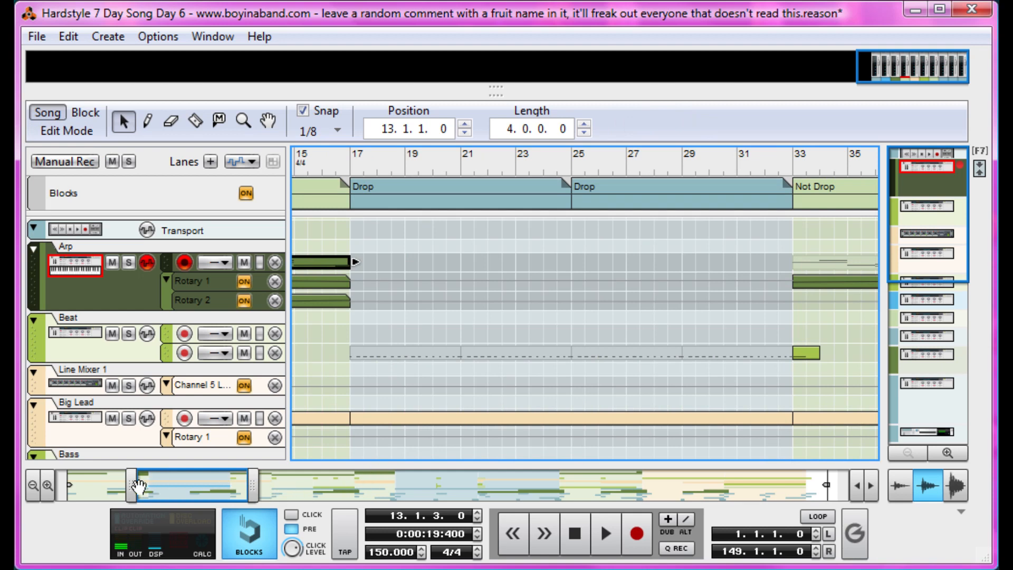
# - Select the Arp's Rotary 2 automation clip at bar 13 and play the build-up from there
pyautogui.moveTo(130, 484); pyautogui.dragTo(24, 493)
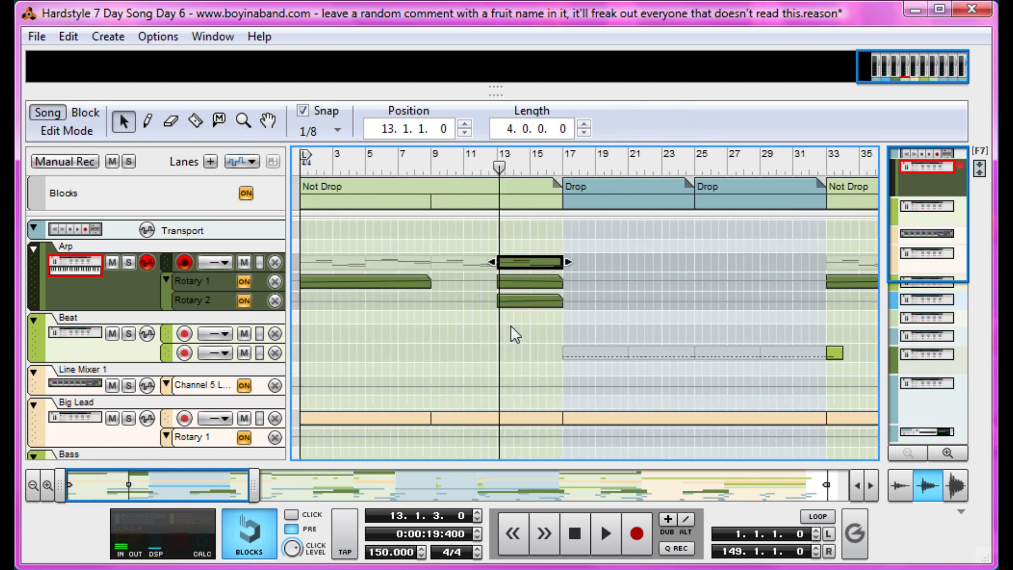
pyautogui.click(570, 371)
pyautogui.click(534, 299)
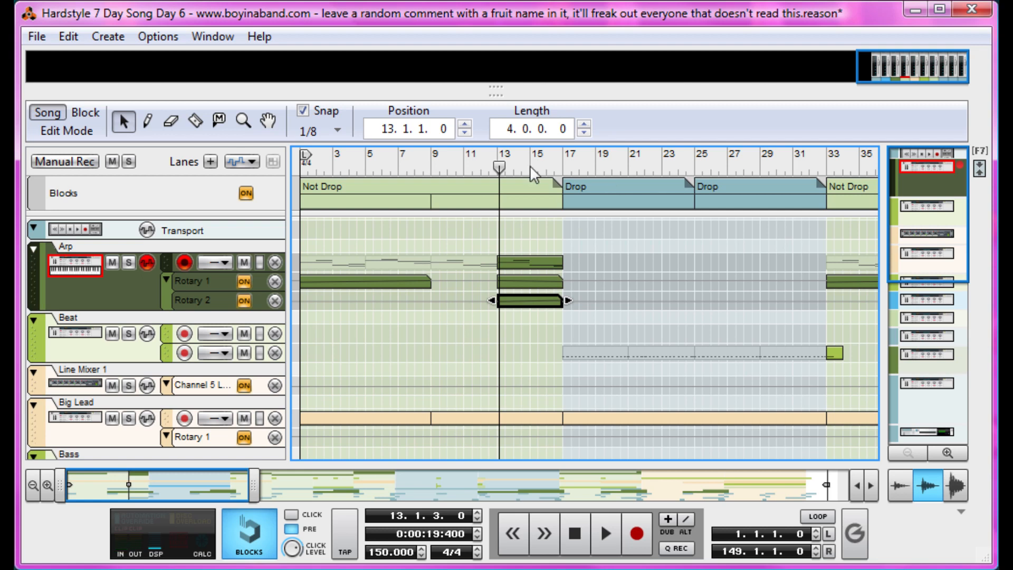
pyautogui.click(498, 166)
pyautogui.press('space')
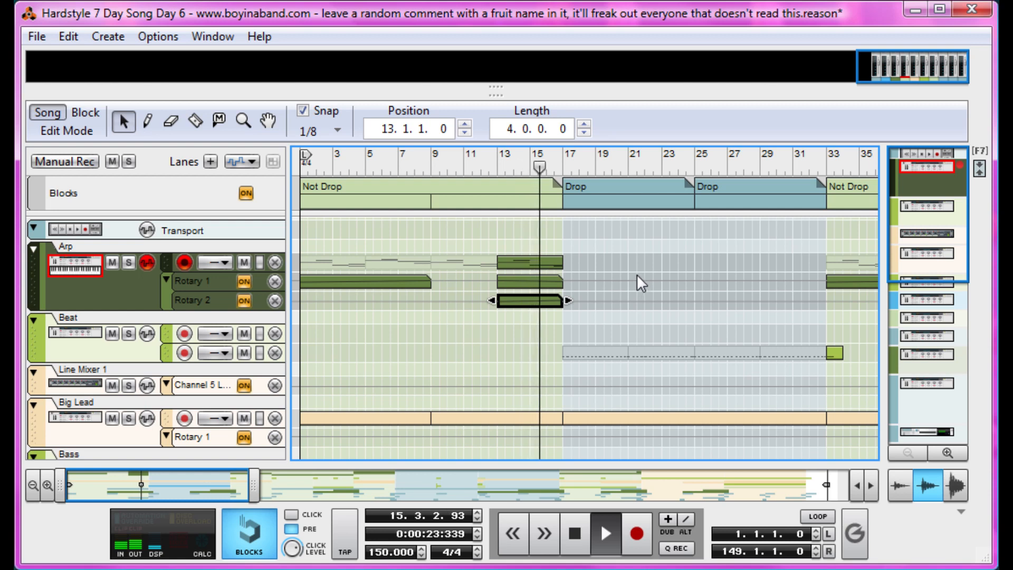
pyautogui.press('space')
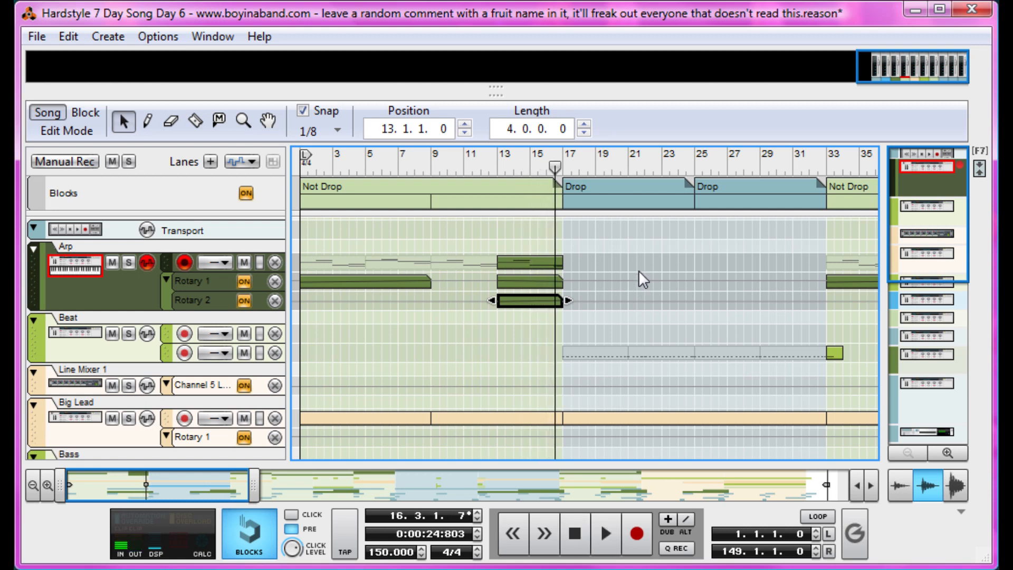
# - Delete the Big Lead clip that covers the first eight bars of the intro
pyautogui.scroll(-1, 638, 270)
pyautogui.click(461, 428)
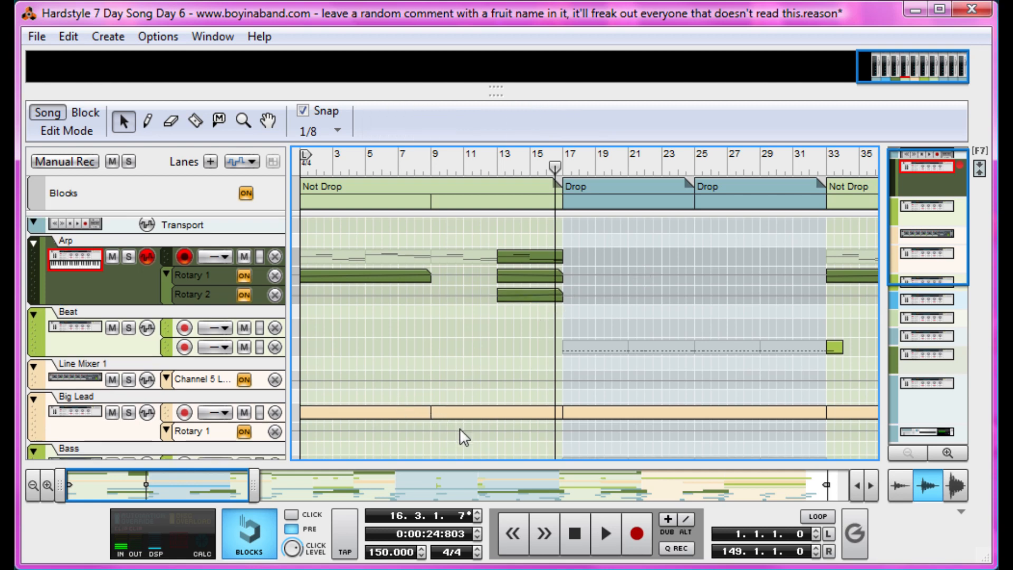
pyautogui.click(453, 413)
pyautogui.moveTo(452, 412); pyautogui.dragTo(322, 413)
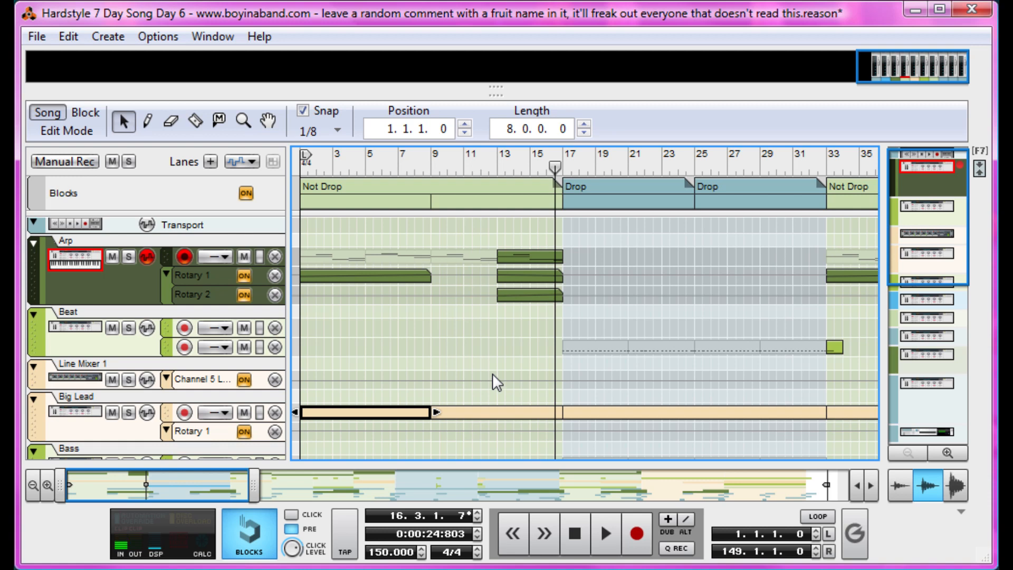
pyautogui.press('Delete')
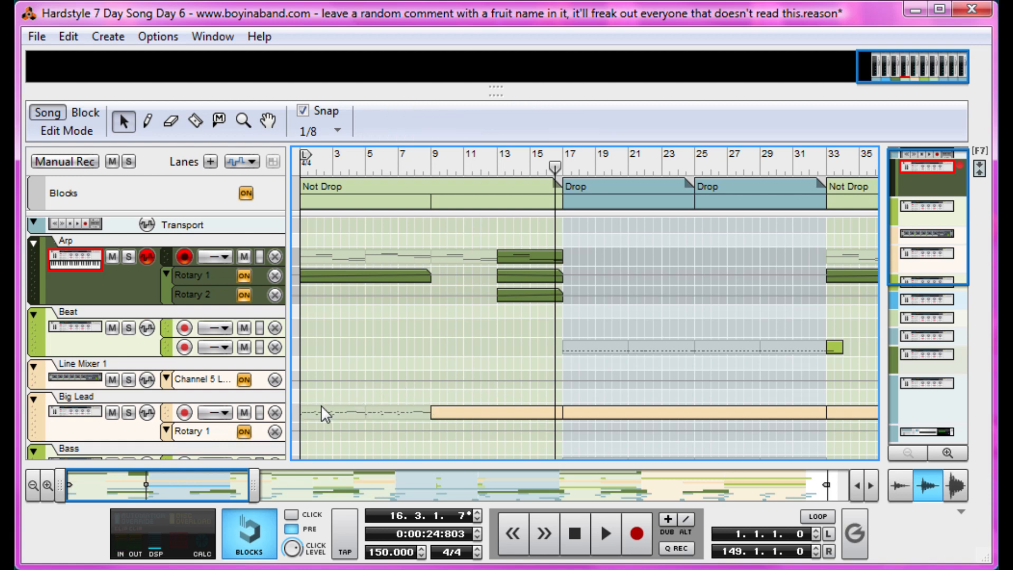
# - Try drawing a replacement clip at the start of the Big Lead lane, and undo both the drawing and the deletion
pyautogui.press('w')
pyautogui.moveTo(305, 413); pyautogui.dragTo(376, 410)
pyautogui.hotkey('ctrl', 'z')
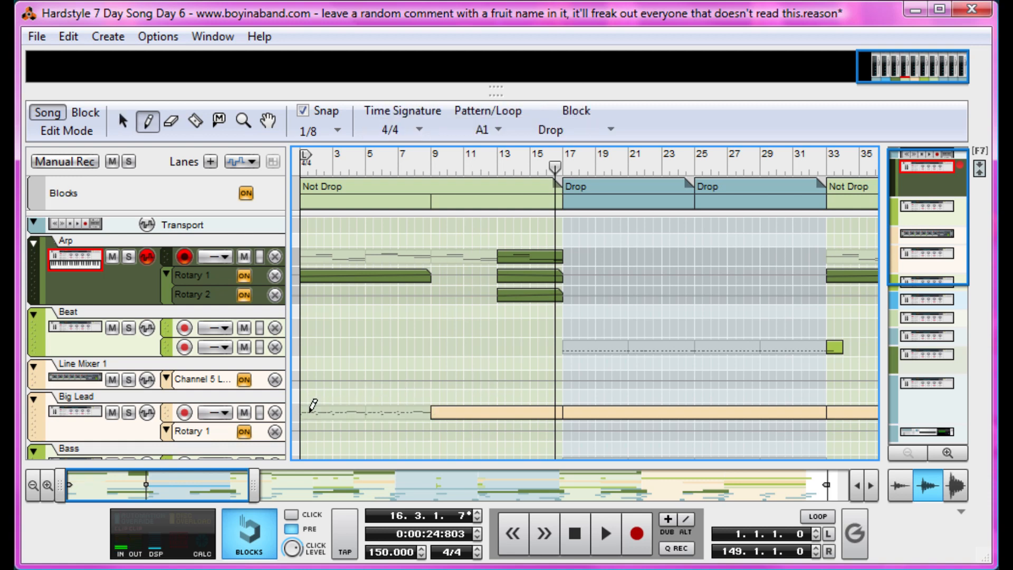
pyautogui.hotkey('ctrl', 'z')
pyautogui.press('q')
pyautogui.click(478, 375)
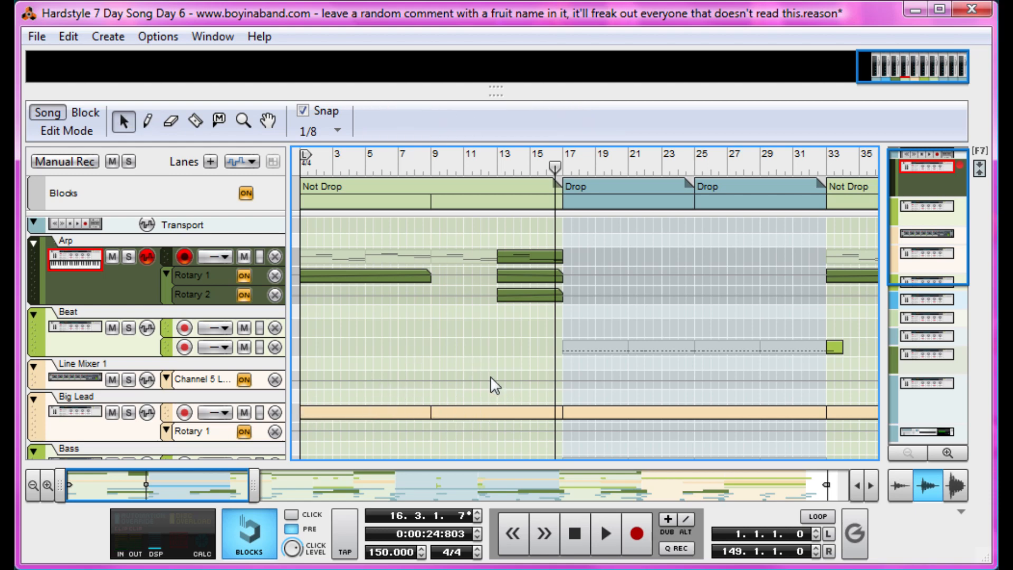
# - Inspect the Pad clip at bar 9 and the FX clips at bars 1 and 13
pyautogui.scroll(-8, 580, 343)
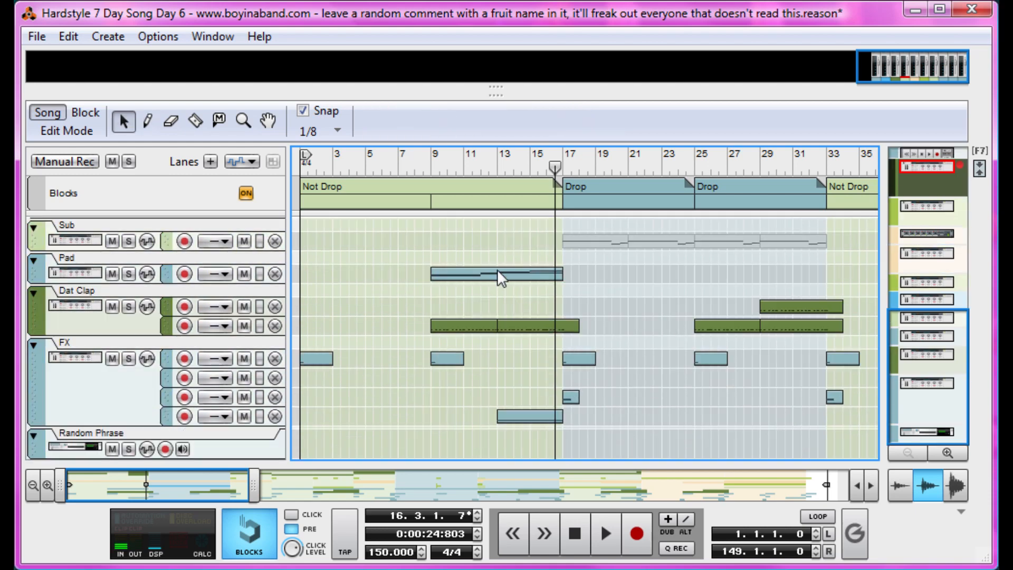
pyautogui.click(497, 269)
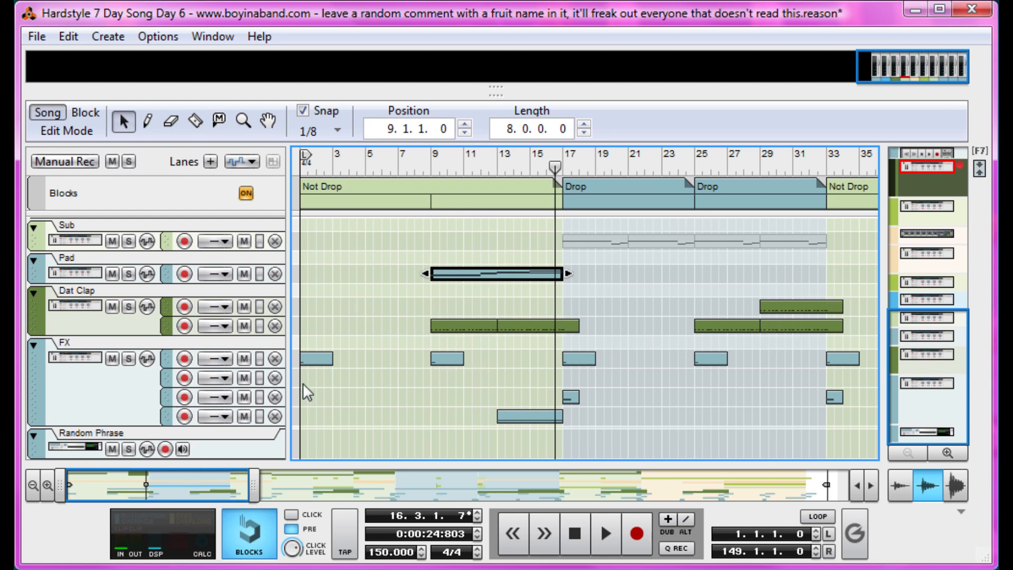
pyautogui.click(327, 363)
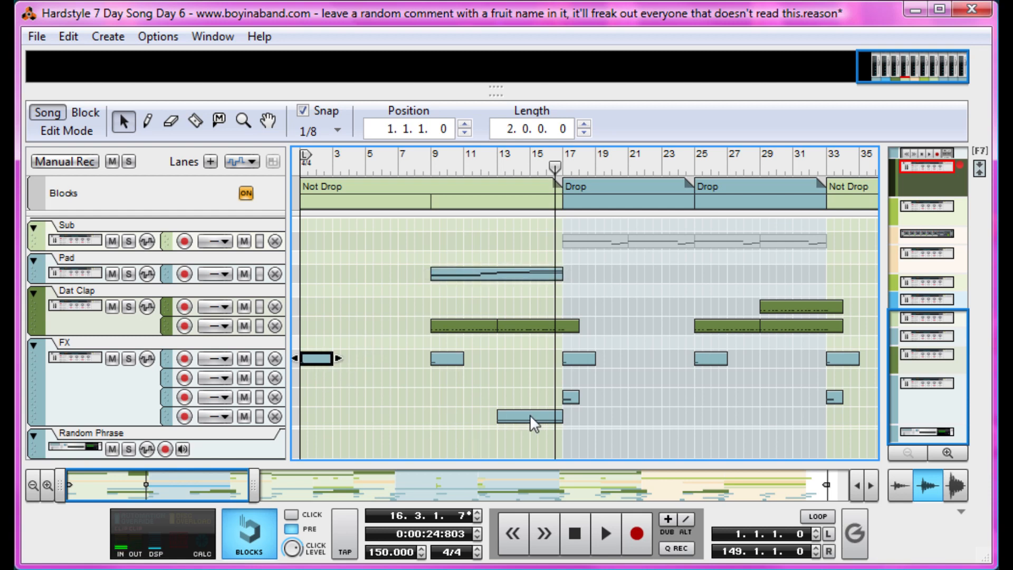
pyautogui.click(531, 415)
# - Set the snap value to Bar and move the song position to the first Drop at bar 17
pyautogui.click(322, 129)
pyautogui.click(338, 155)
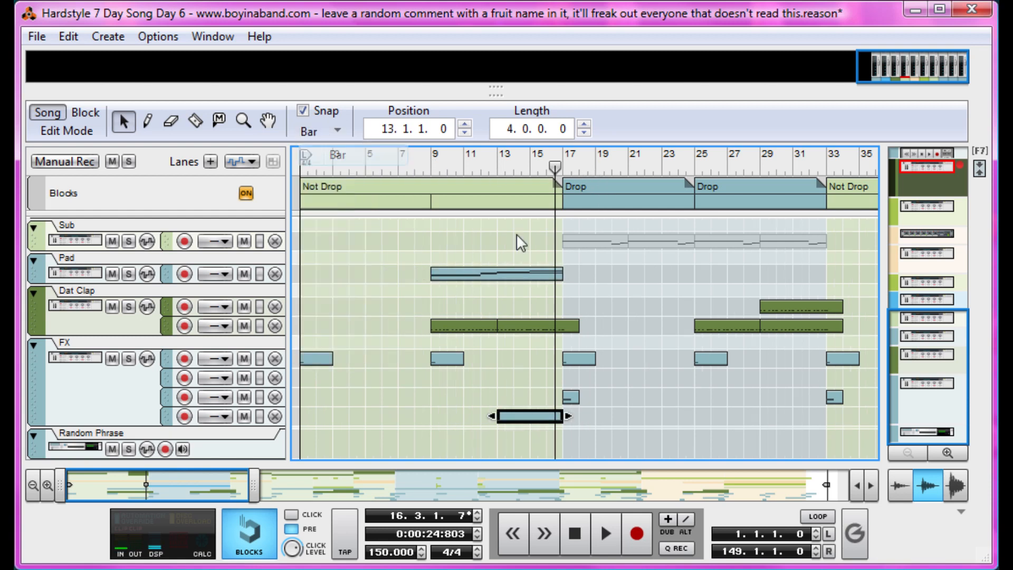
pyautogui.click(605, 260)
pyautogui.scroll(5, 610, 264)
pyautogui.click(565, 168)
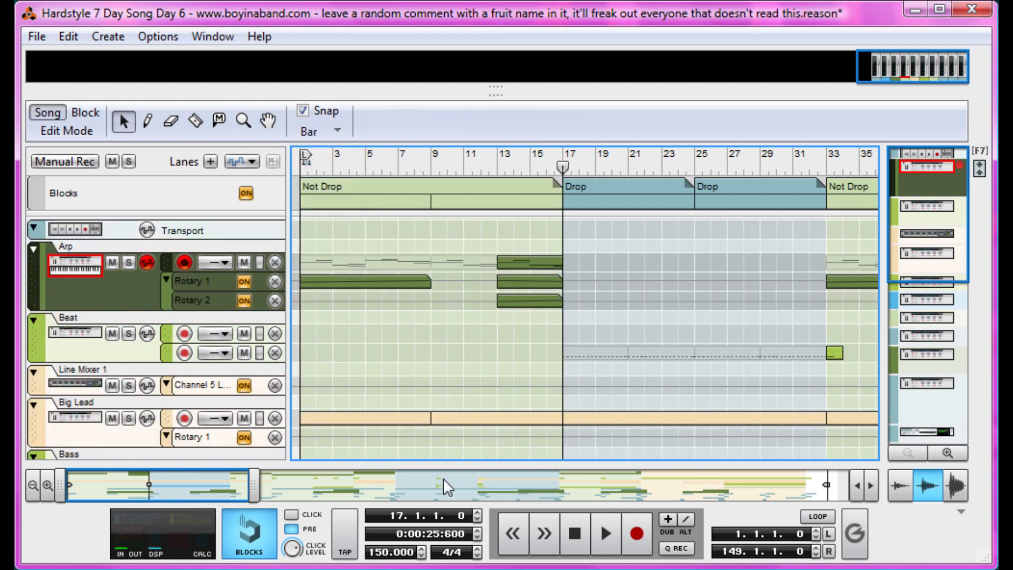
# - Play the start of the first Drop from bar 17, and inspect the Dat Clap clips at bars 25 and 29
pyautogui.press('space')
pyautogui.moveTo(248, 485); pyautogui.dragTo(327, 486)
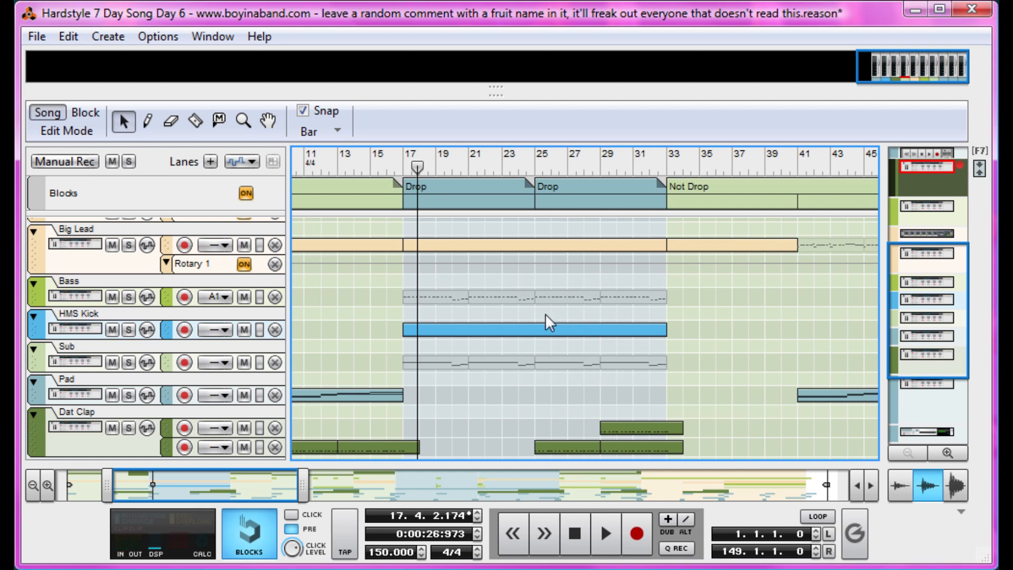
pyautogui.scroll(-2, 554, 322)
pyautogui.click(569, 393)
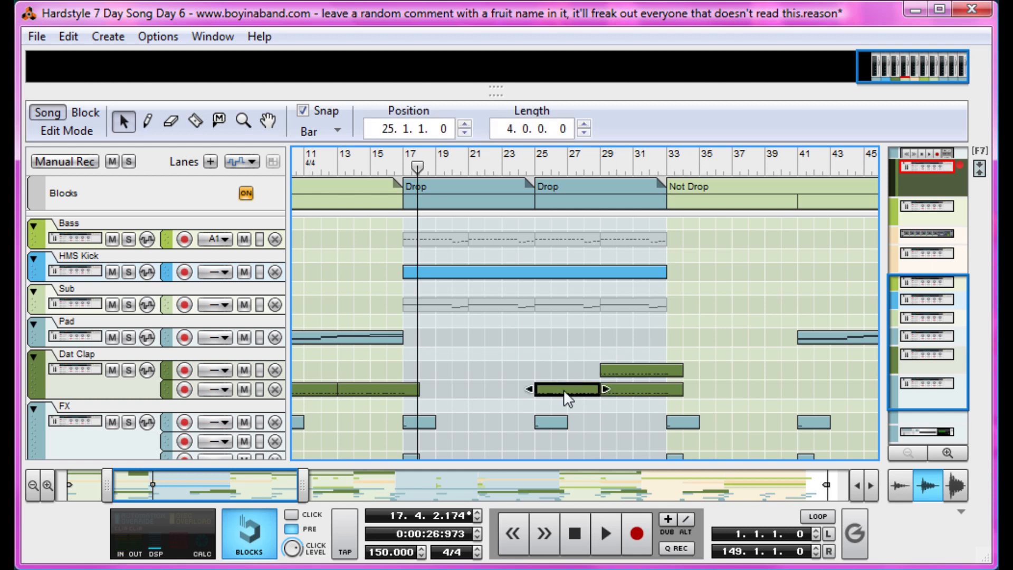
pyautogui.click(640, 372)
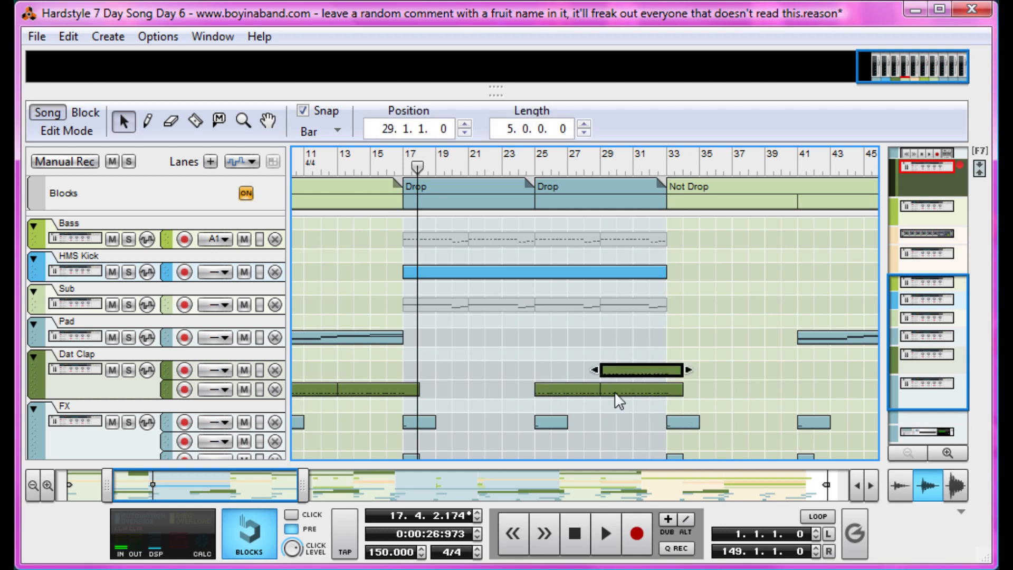
# - Play back a short passage of the second Drop block from bar 29
pyautogui.click(608, 166)
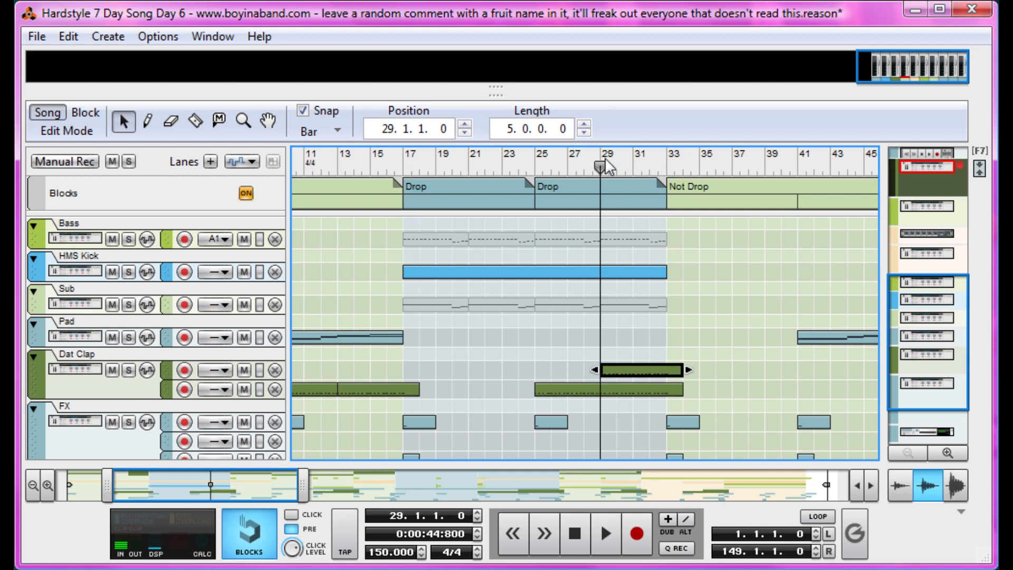
pyautogui.press('space')
pyautogui.press('space')
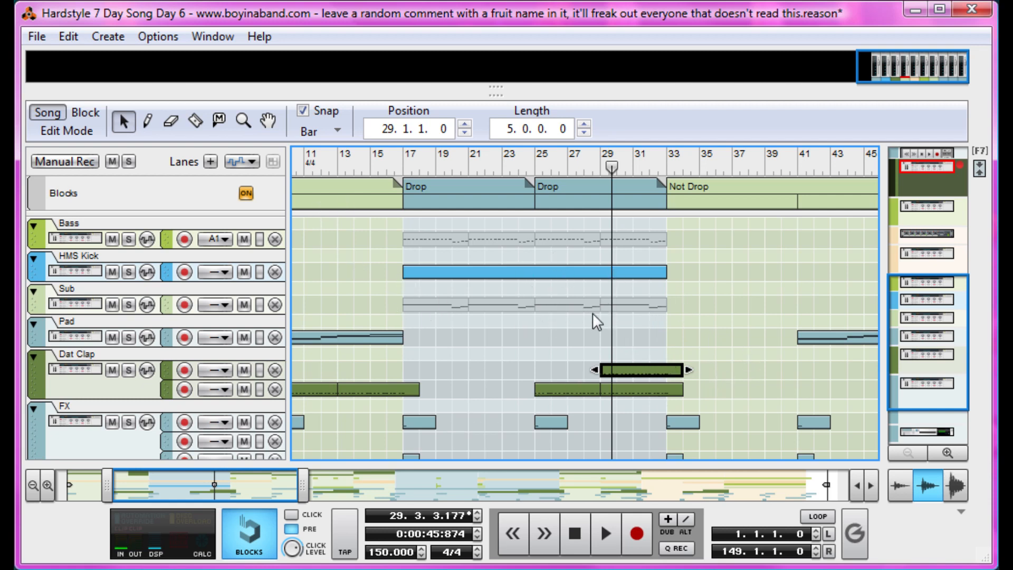
# - Inspect the one-bar Beat clips at bars 33 and 41 in the Not Drop block following the first Drops
pyautogui.moveTo(205, 484); pyautogui.dragTo(291, 485)
pyautogui.click(441, 304)
pyautogui.scroll(5, 446, 306)
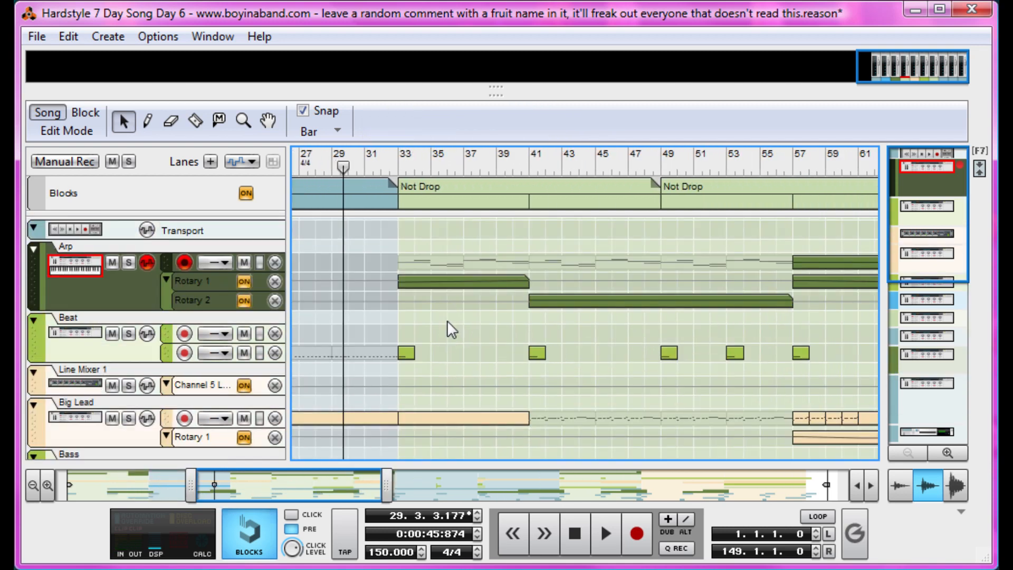
pyautogui.click(406, 353)
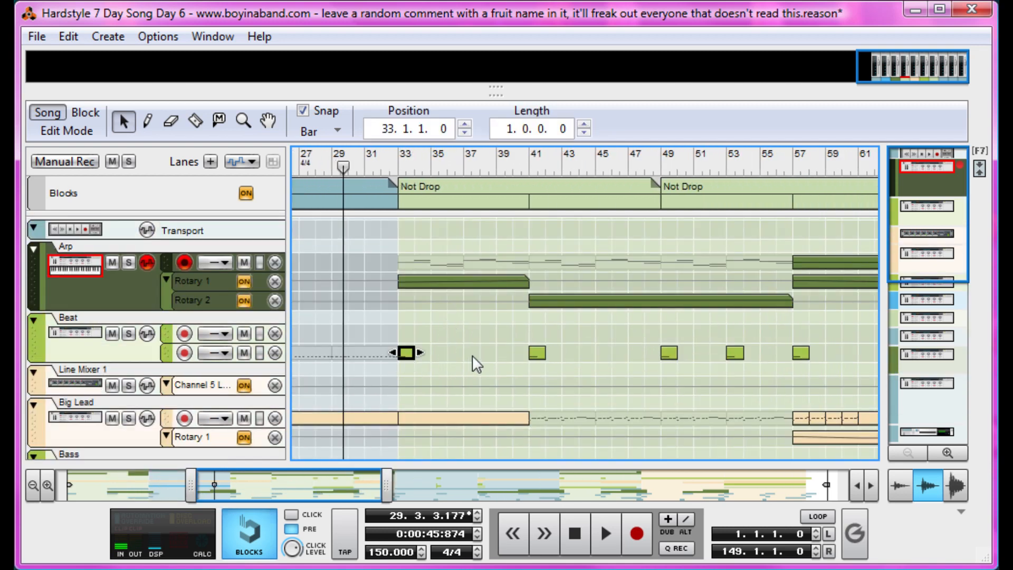
pyautogui.click(532, 353)
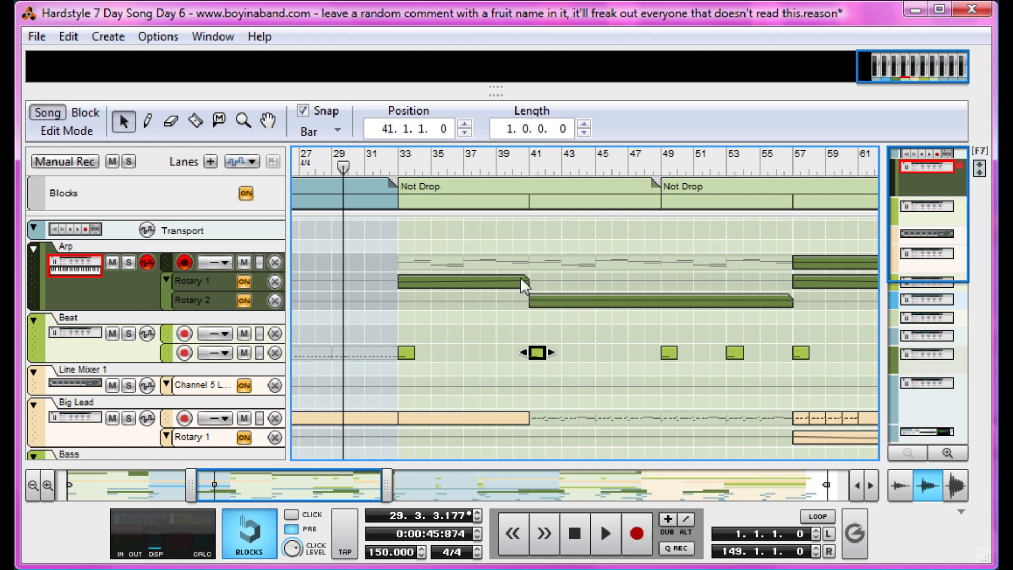
# - Play the Not Drop section from bar 33, and inspect the four-bar FX clip at bar 37
pyautogui.click(412, 165)
pyautogui.press('space')
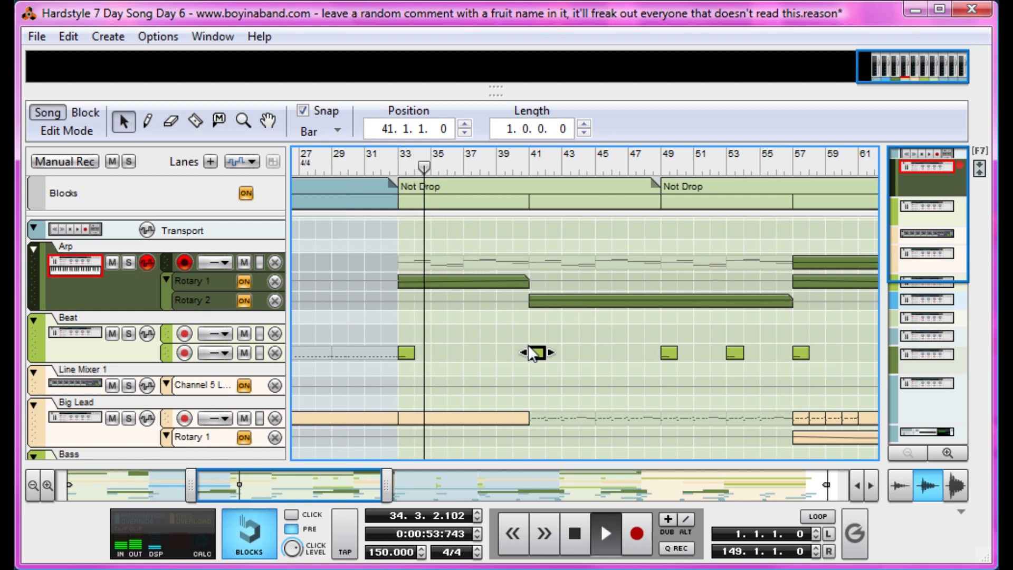
pyautogui.scroll(-5, 533, 355)
pyautogui.press('space')
pyautogui.click(519, 421)
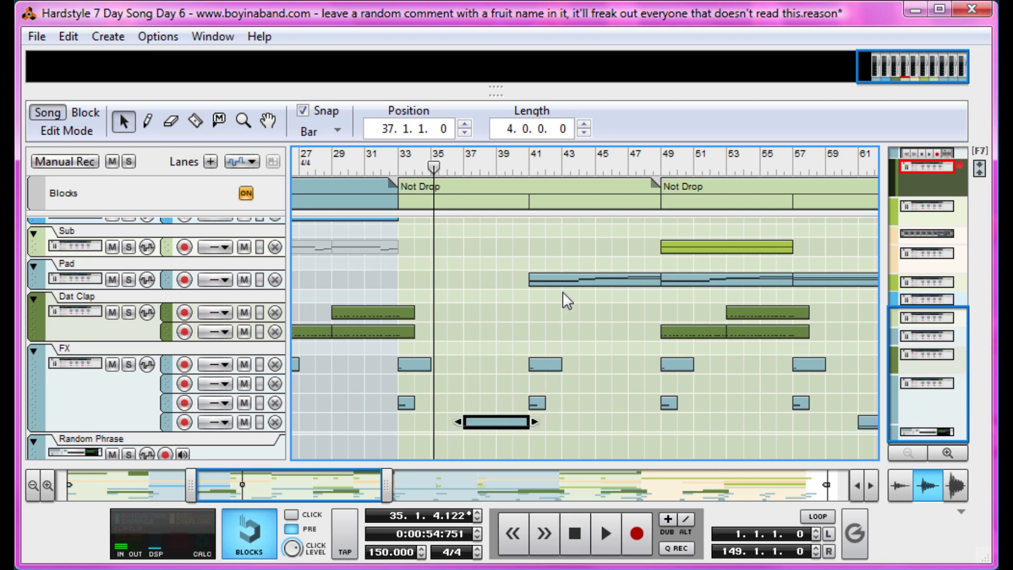
# - Play back a short passage from bar 41, where the Pad and the changed Big Lead part begin
pyautogui.scroll(3, 562, 292)
pyautogui.click(553, 250)
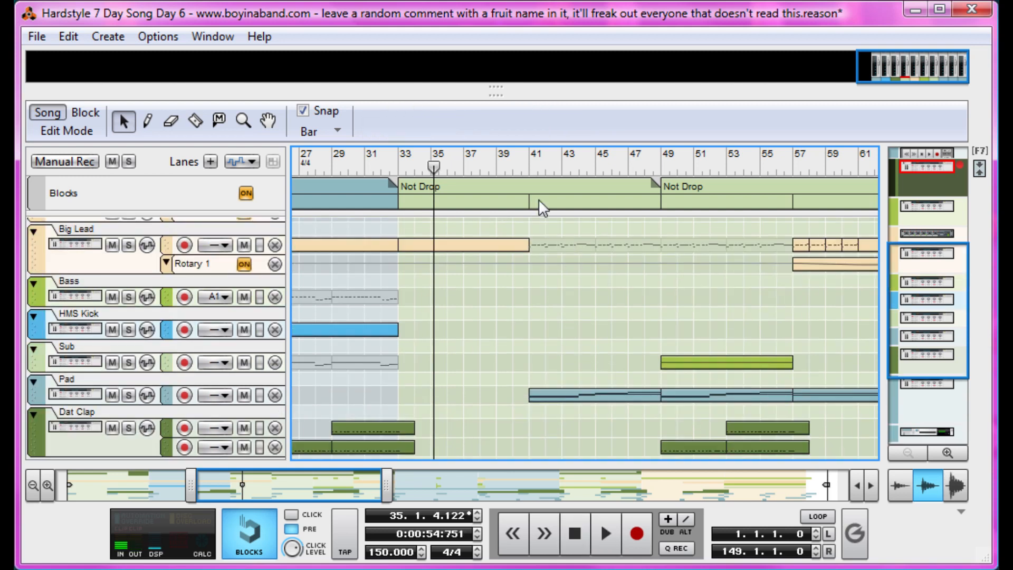
pyautogui.click(531, 163)
pyautogui.press('space')
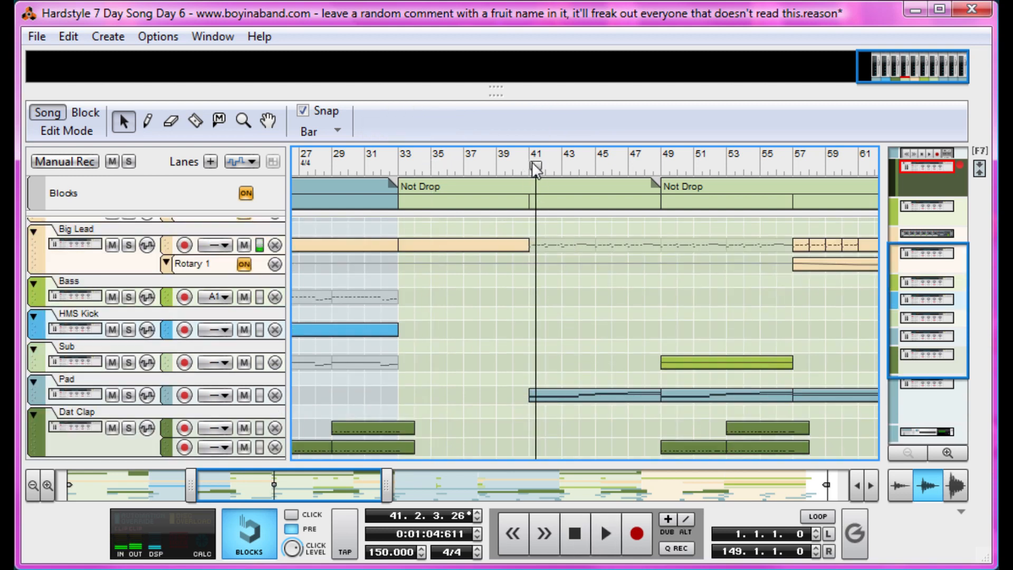
# - Open the Arp's Rotary 2 automation clip at bar 41 to check its curve, and close it again
pyautogui.scroll(3, 556, 267)
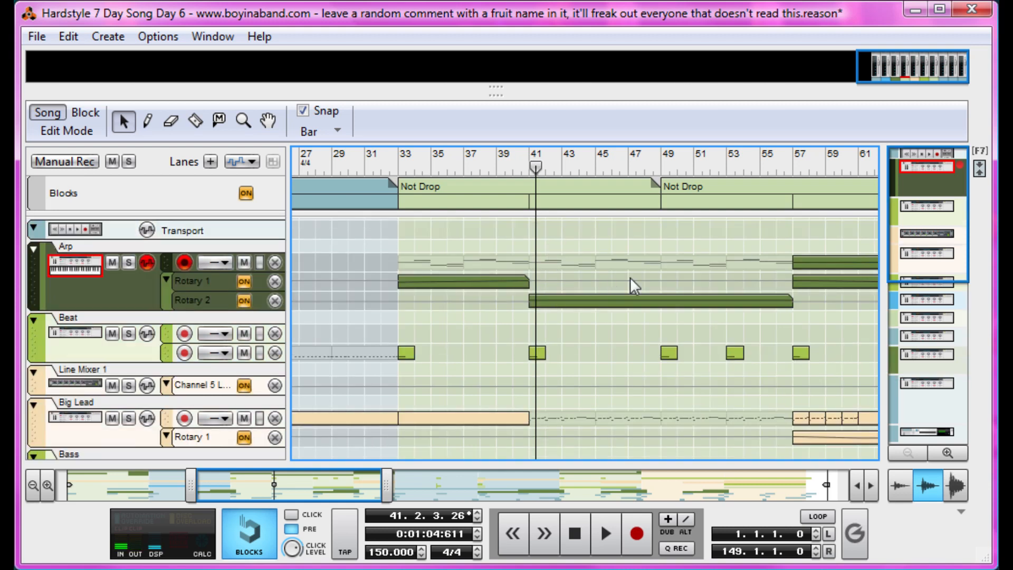
pyautogui.click(597, 303)
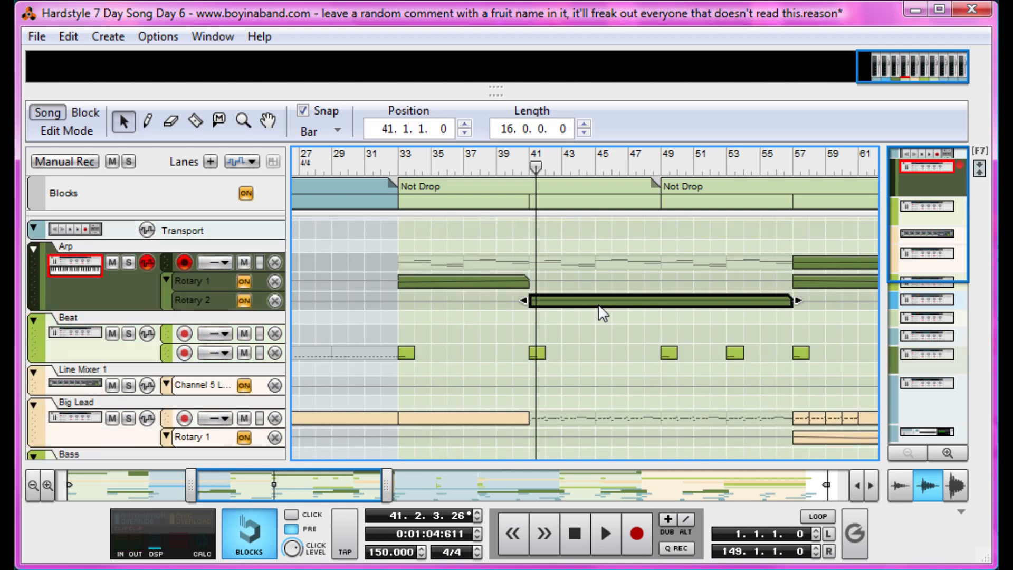
pyautogui.doubleClick(601, 303)
pyautogui.click(547, 376)
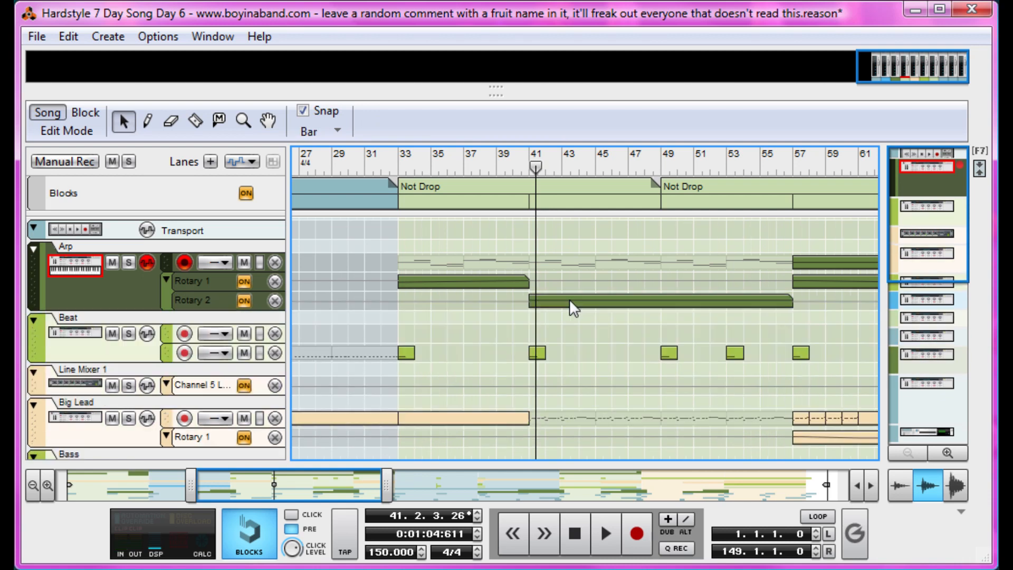
# - Play from bar 49, and inspect the Sub clip there and the Dat Clap clips at bars 49 and 53
pyautogui.scroll(-5, 569, 299)
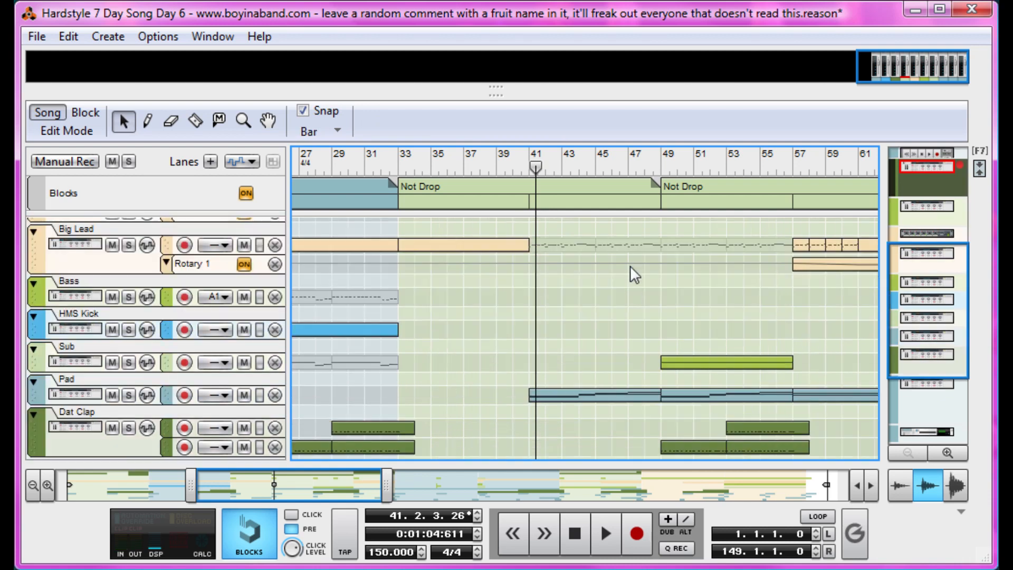
pyautogui.click(662, 161)
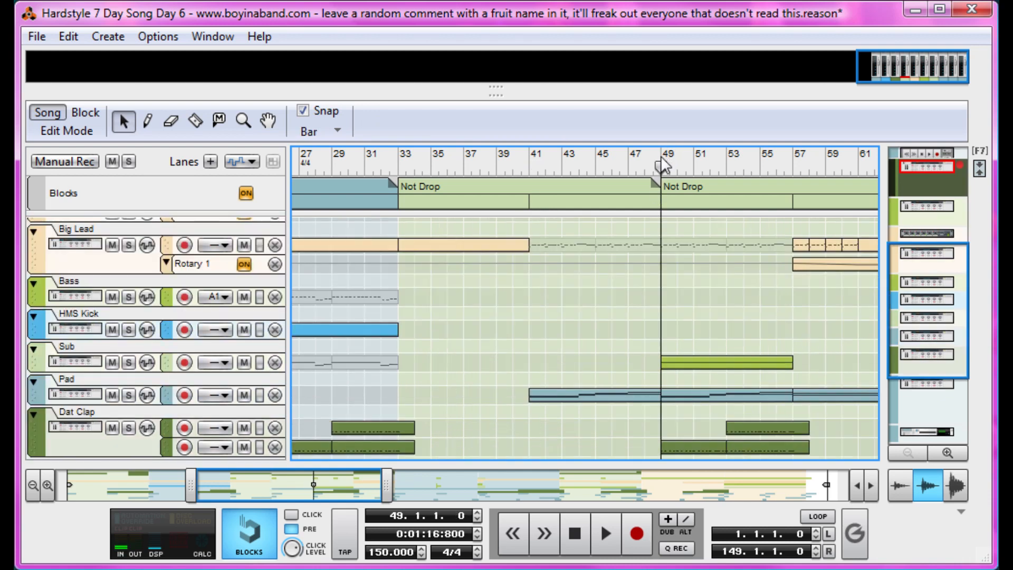
pyautogui.click(698, 362)
pyautogui.press('space')
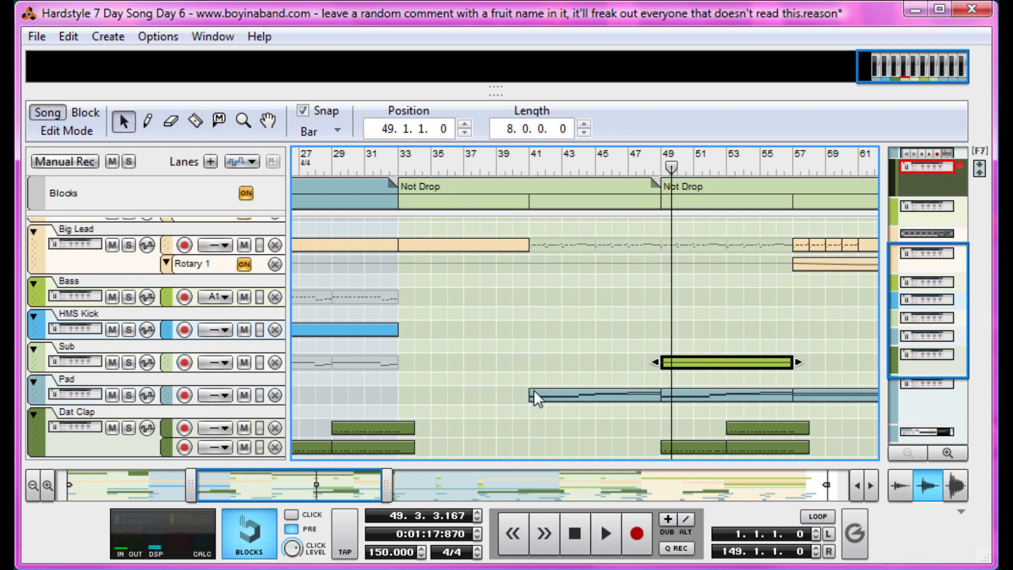
pyautogui.click(693, 447)
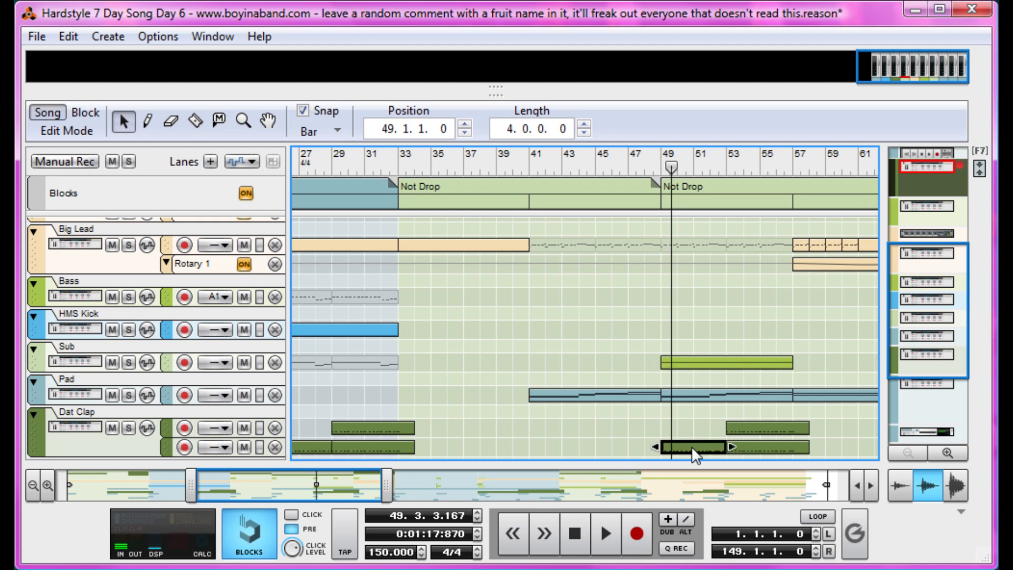
pyautogui.click(769, 431)
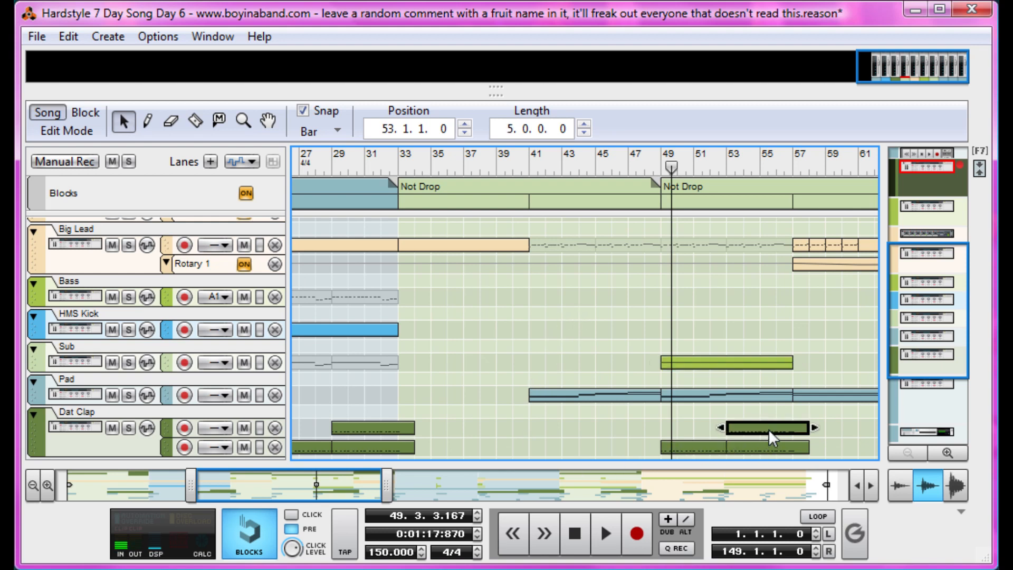
# - Move the song position to bar 57, and inspect the Big Lead and Arp note clips starting there
pyautogui.moveTo(329, 491); pyautogui.dragTo(372, 493)
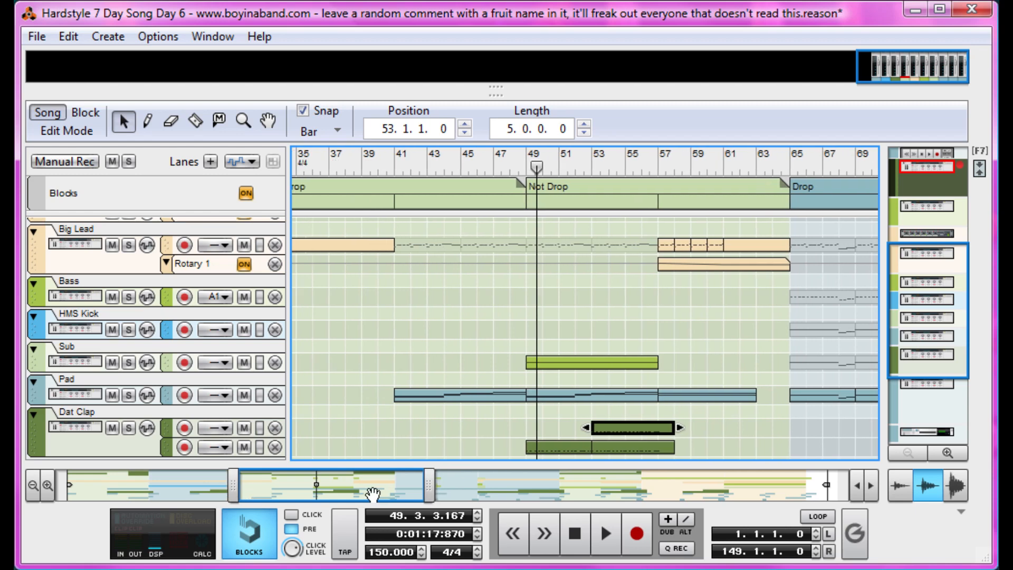
pyautogui.click(556, 343)
pyautogui.scroll(5, 692, 315)
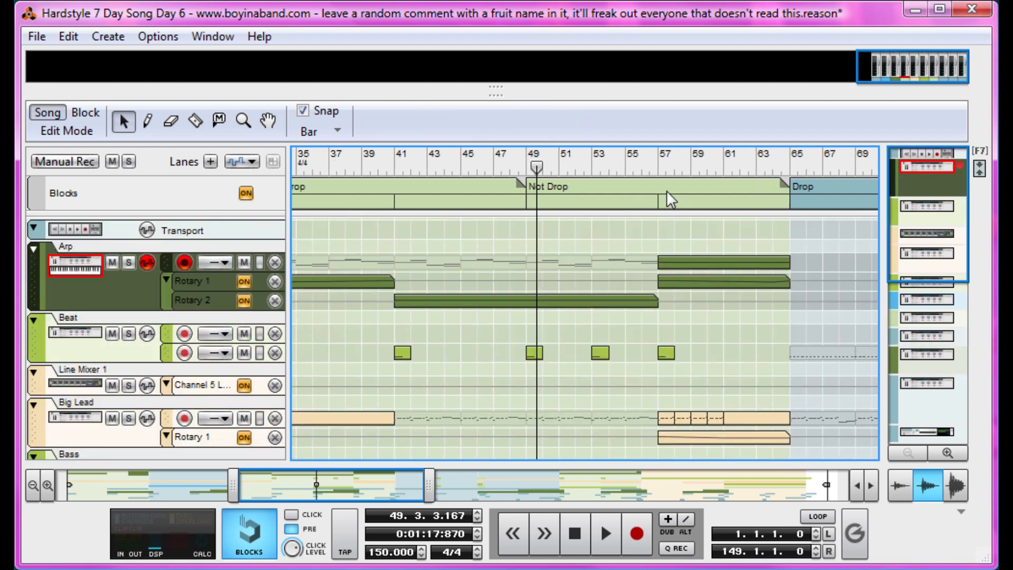
pyautogui.click(660, 170)
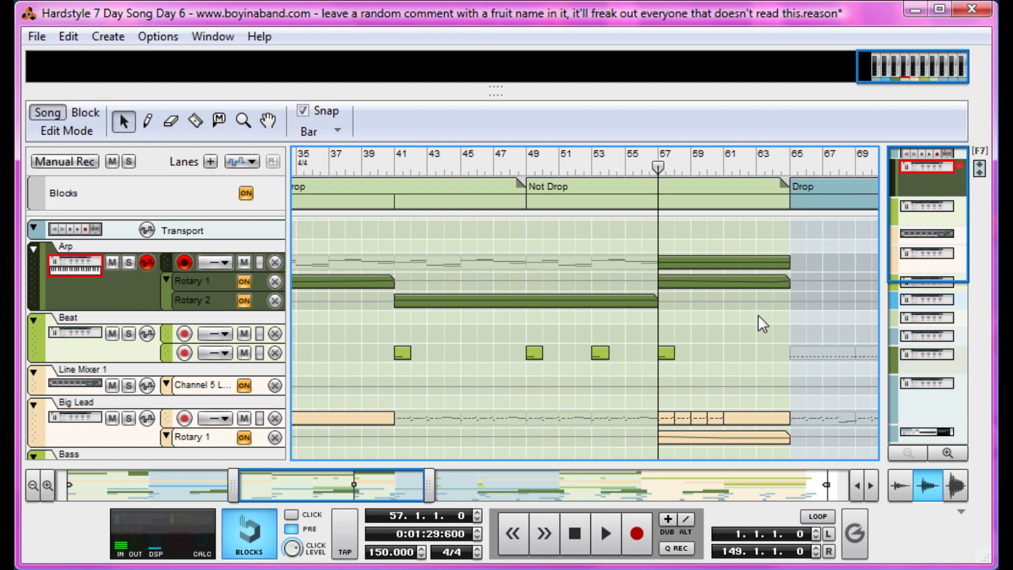
pyautogui.scroll(-5, 782, 319)
pyautogui.click(662, 299)
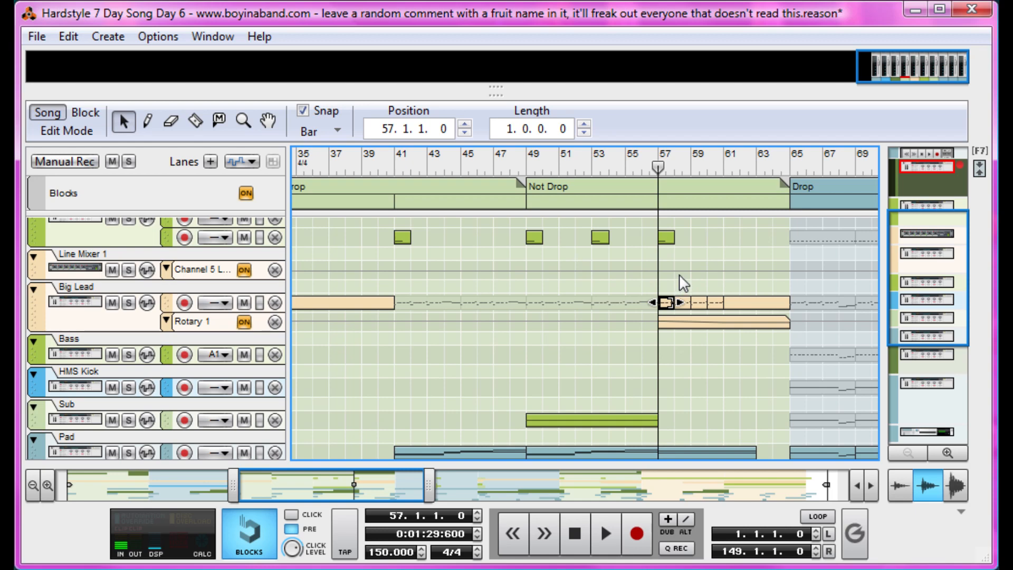
pyautogui.scroll(3, 711, 336)
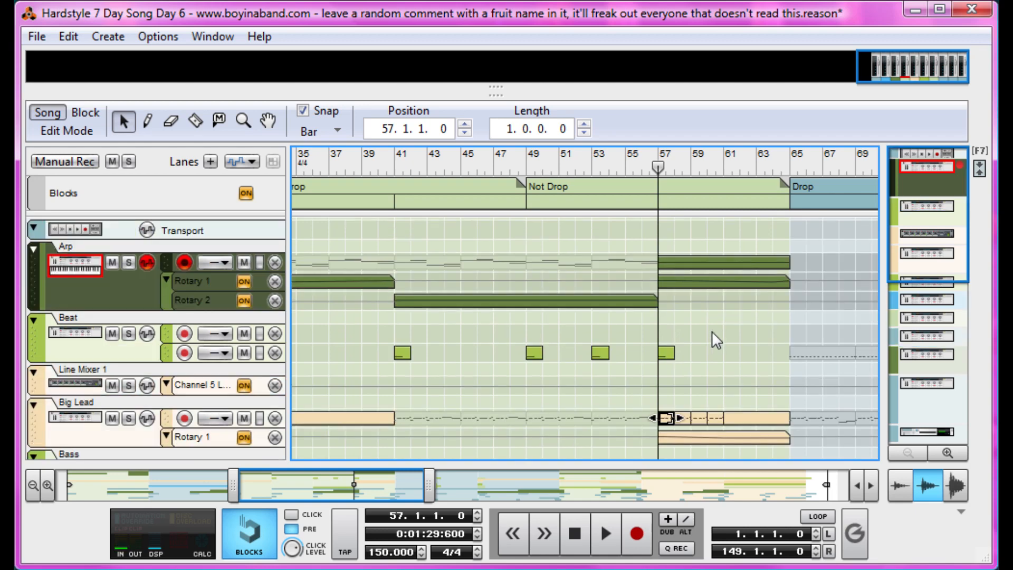
pyautogui.click(711, 264)
# - Open the Pad clip at bar 57 to examine its notes, and return to the arrangement view
pyautogui.scroll(-7, 707, 258)
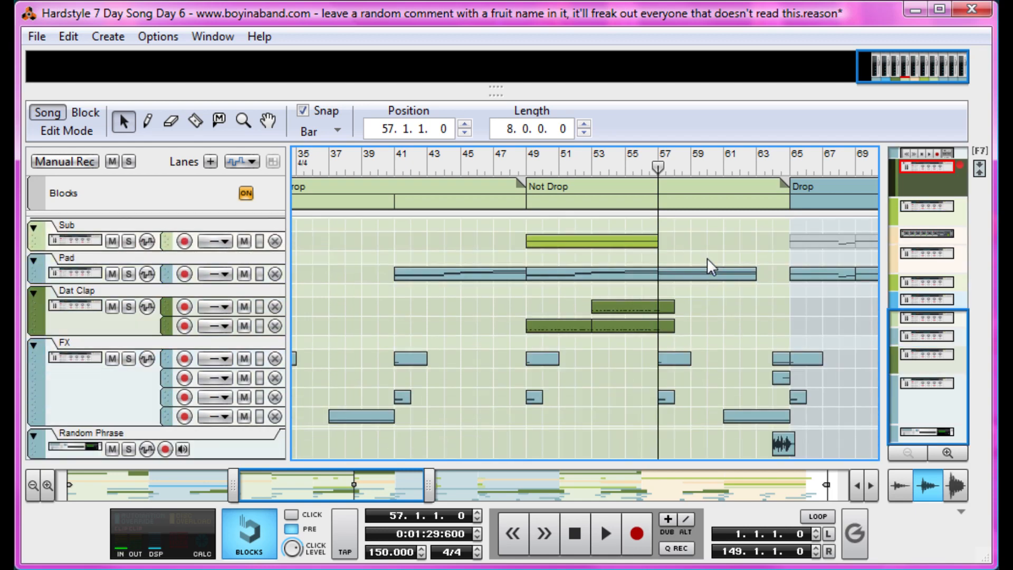
pyautogui.doubleClick(708, 275)
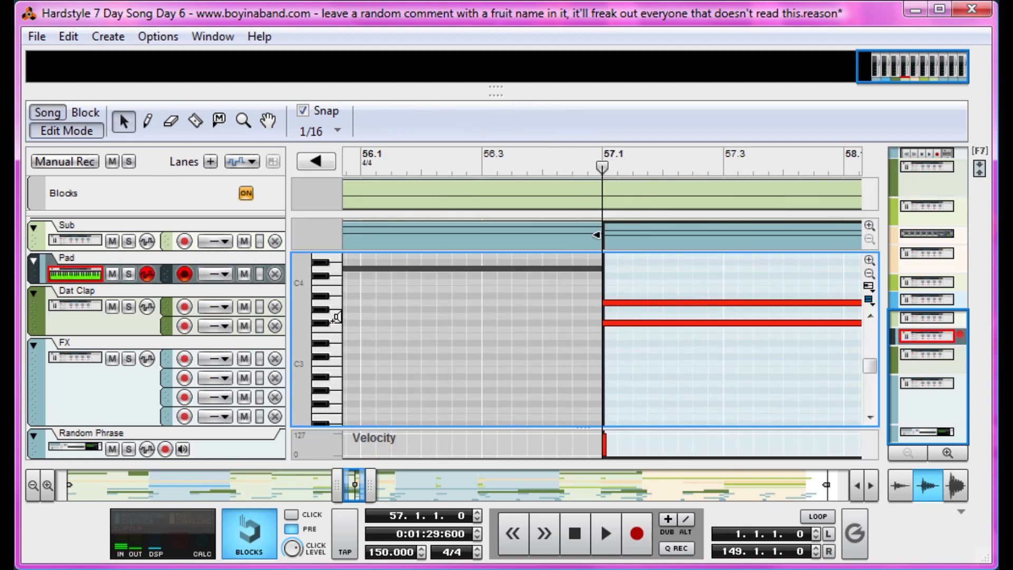
pyautogui.click(87, 131)
# - Open the Arp's Rotary 1 automation clip at bar 57 to examine its curve
pyautogui.scroll(10, 412, 315)
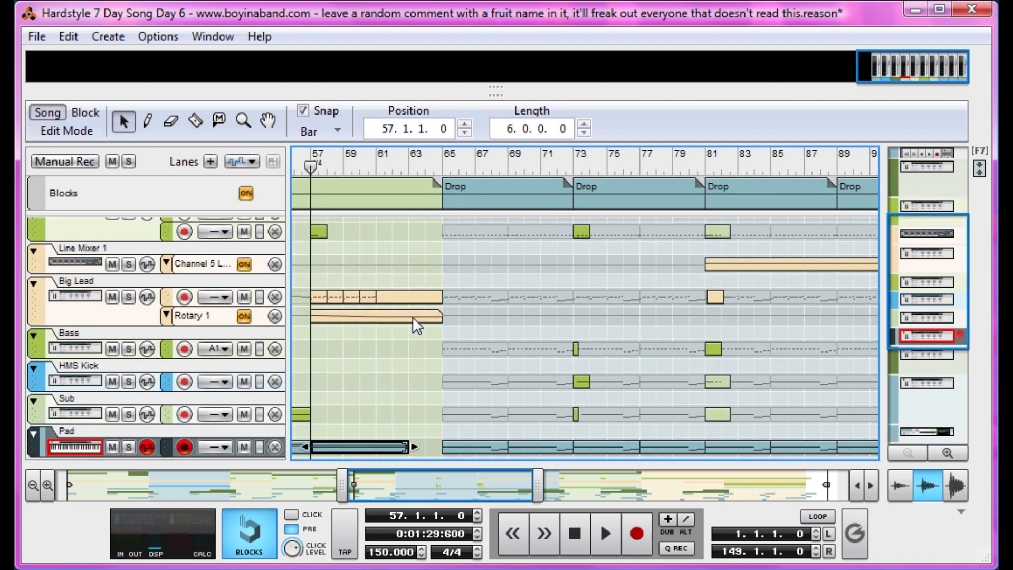
pyautogui.click(417, 285)
pyautogui.doubleClick(417, 284)
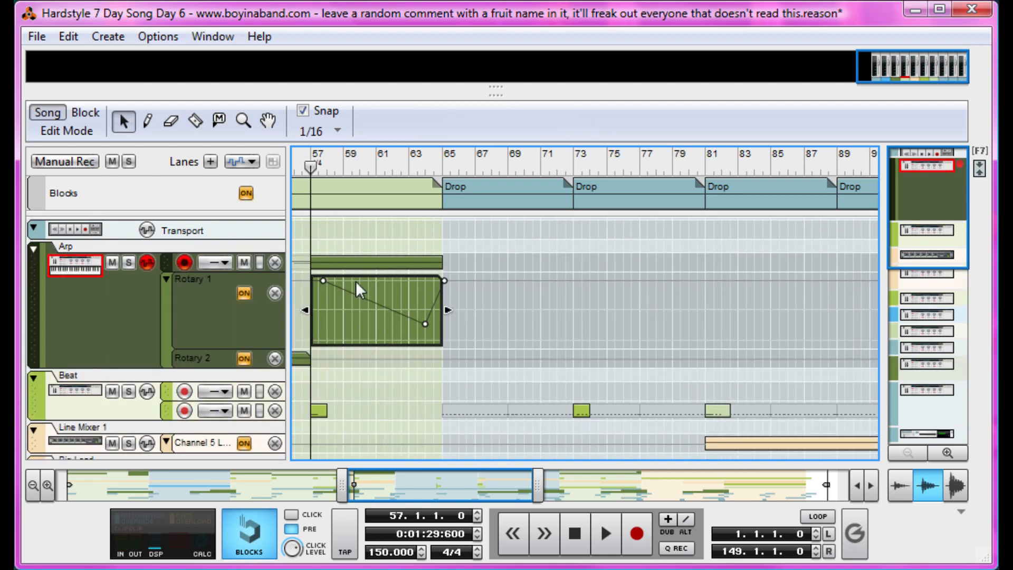
# - Examine the FX clips leading into the Drop at bar 65, and select the Random Phrase audio clip at bar 64
pyautogui.scroll(-10, 472, 350)
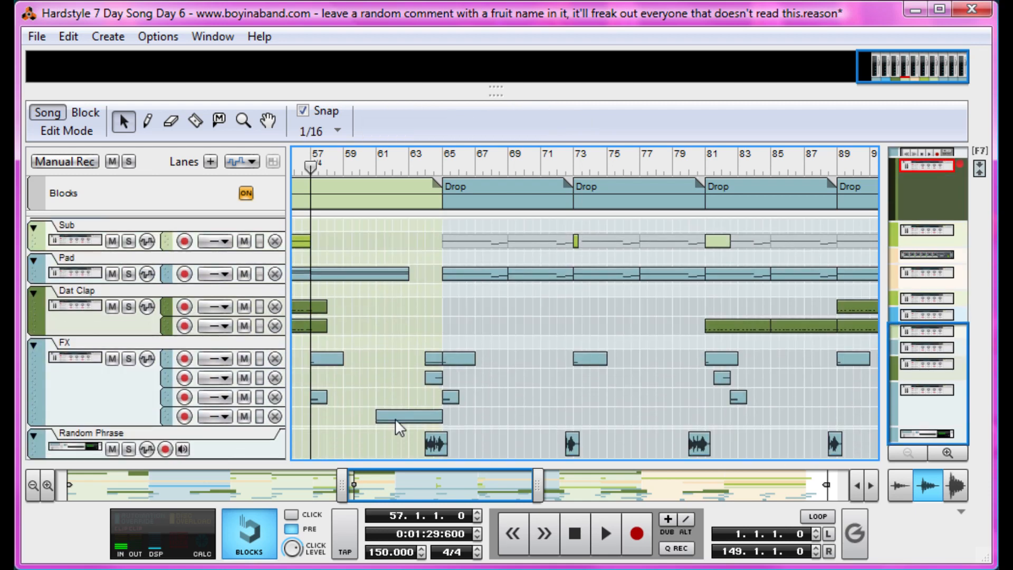
pyautogui.scroll(10, 455, 379)
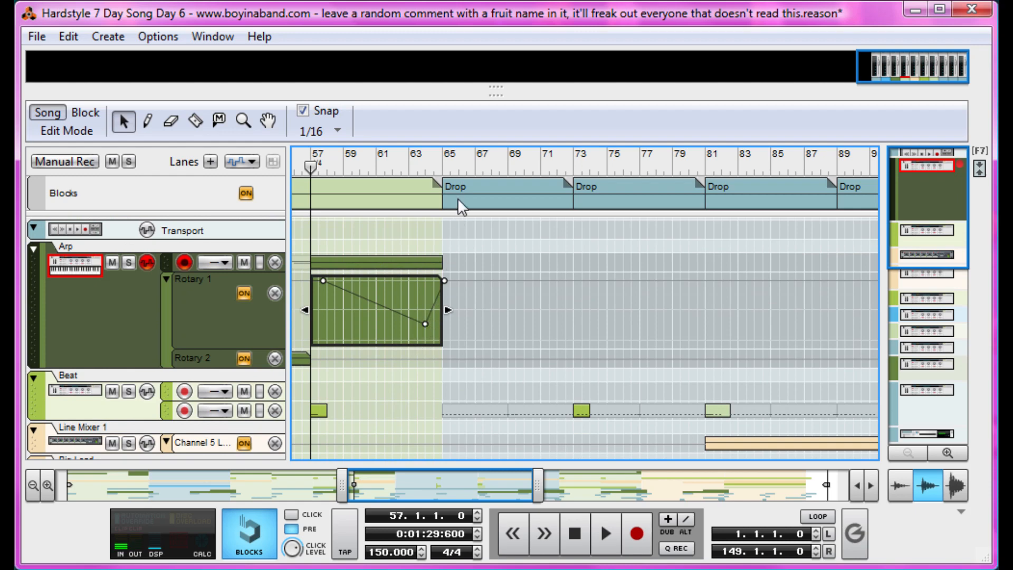
pyautogui.scroll(-10, 456, 198)
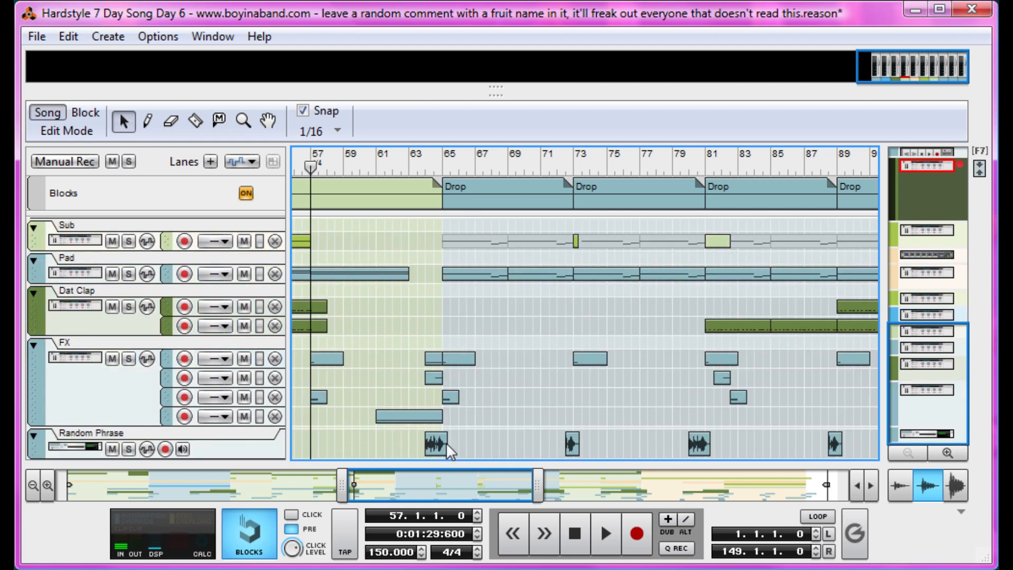
pyautogui.click(445, 444)
# - Move the song position to the Drop at bar 65, and look over the instrument lanes playing there
pyautogui.scroll(10, 457, 416)
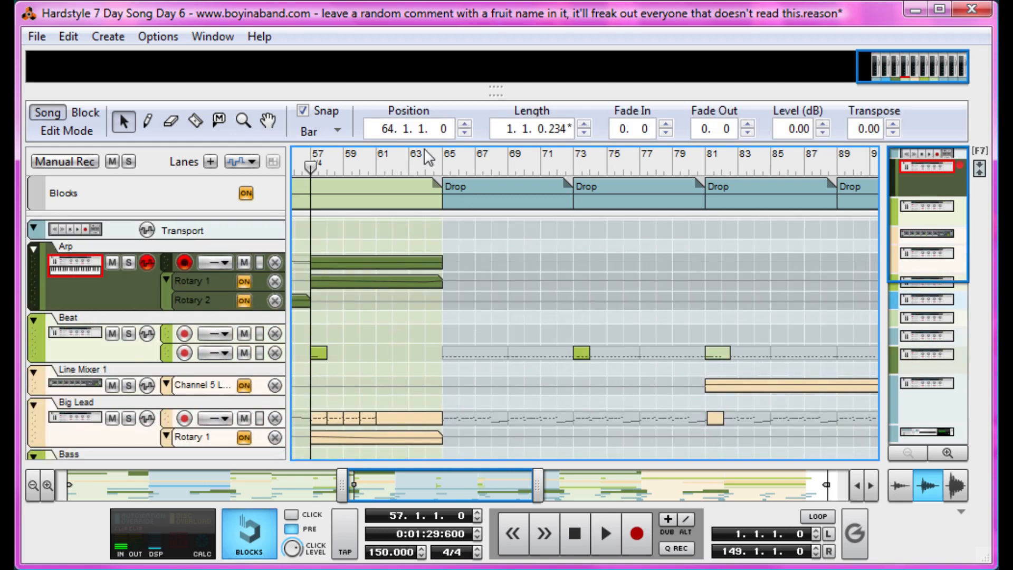
pyautogui.click(435, 157)
pyautogui.click(502, 347)
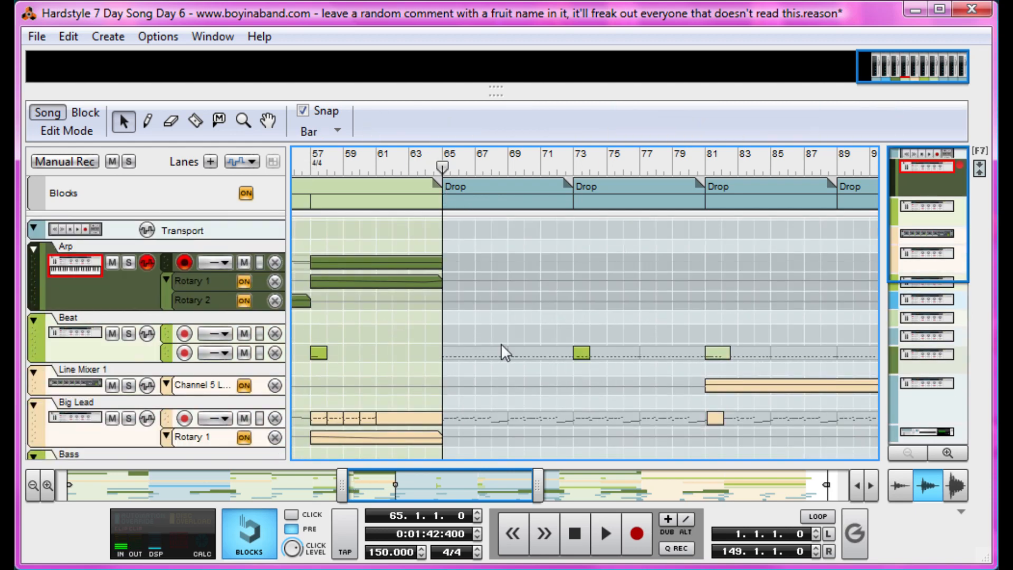
pyautogui.scroll(-5, 501, 344)
pyautogui.scroll(2, 503, 341)
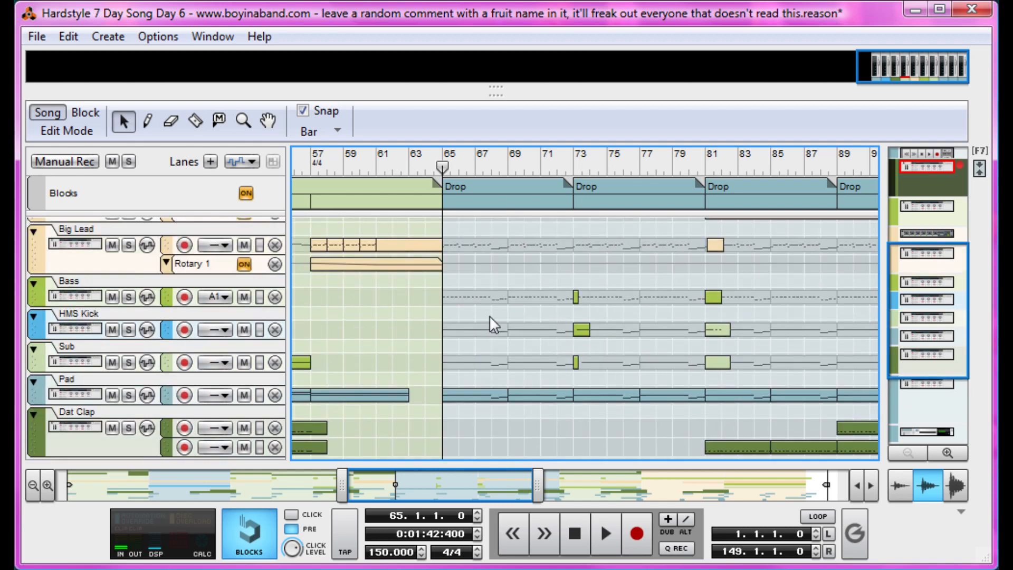
# - Select the Pad clip at bar 65, and look over the lanes across the Drop blocks from bar 65 to bar 97
pyautogui.scroll(2, 503, 359)
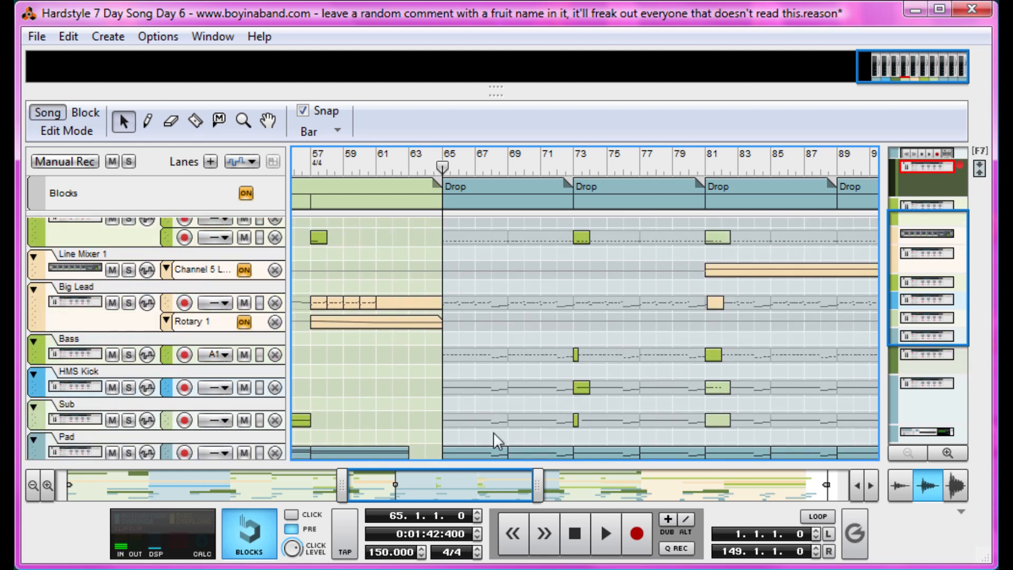
pyautogui.scroll(-2, 496, 422)
pyautogui.click(493, 395)
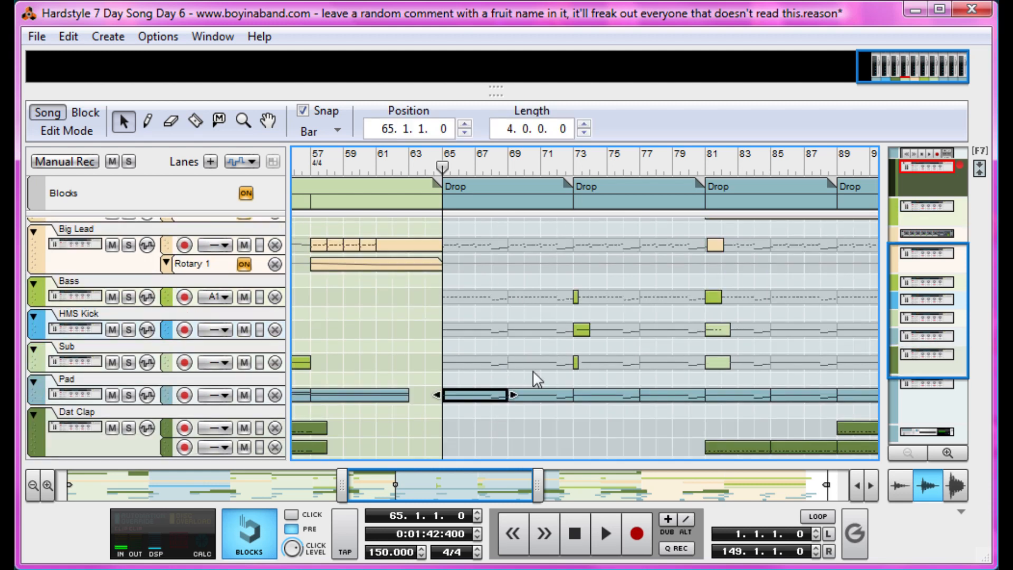
pyautogui.scroll(-3, 503, 441)
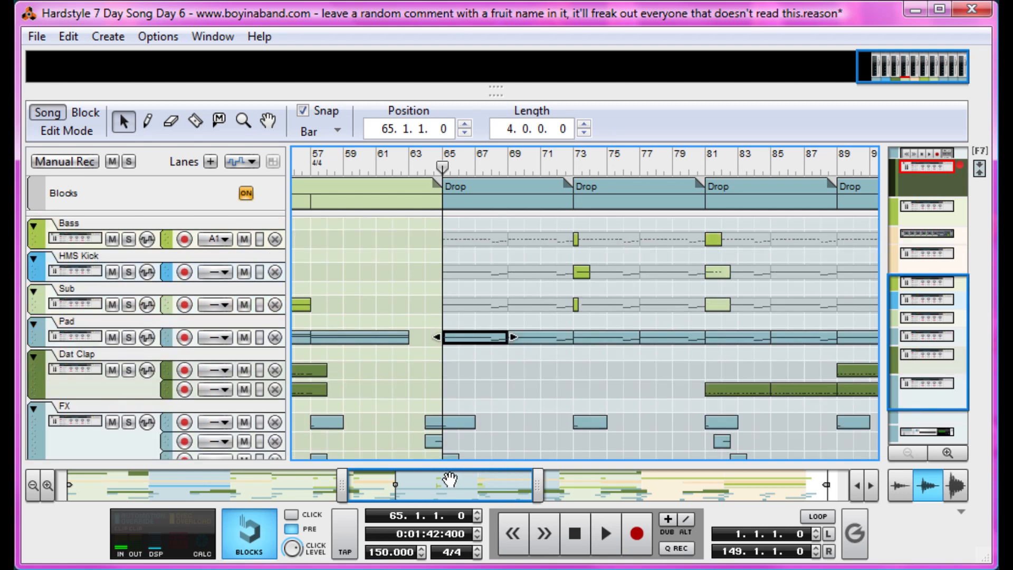
pyautogui.moveTo(450, 477); pyautogui.dragTo(473, 485)
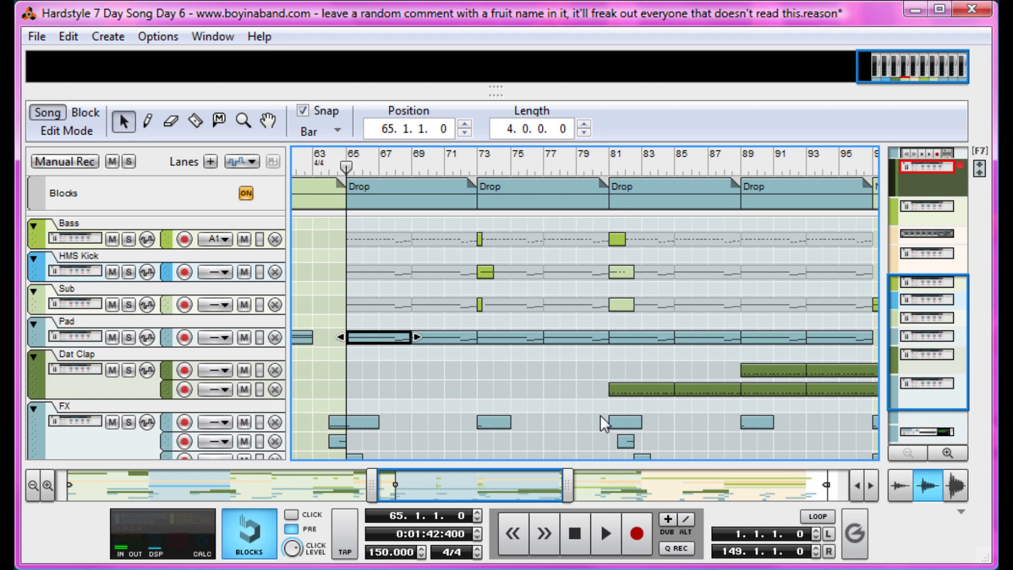
pyautogui.scroll(3, 483, 315)
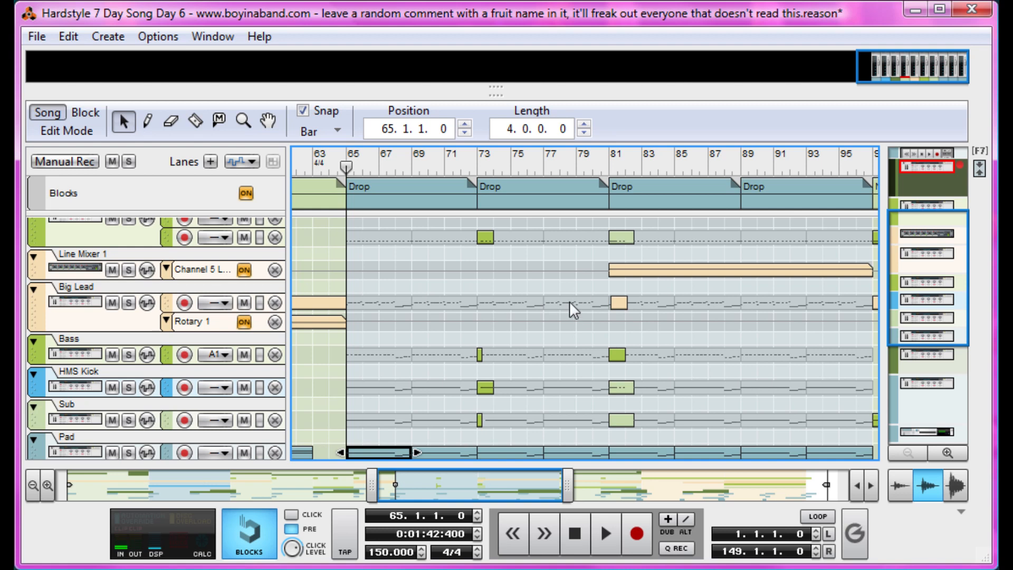
# - Examine the clips around the Drop at bar 73 up close, and select the Random Phrase audio clip leading into it
pyautogui.click(573, 315)
pyautogui.moveTo(570, 485); pyautogui.dragTo(446, 491)
pyautogui.moveTo(433, 495); pyautogui.dragTo(465, 491)
pyautogui.scroll(4, 549, 359)
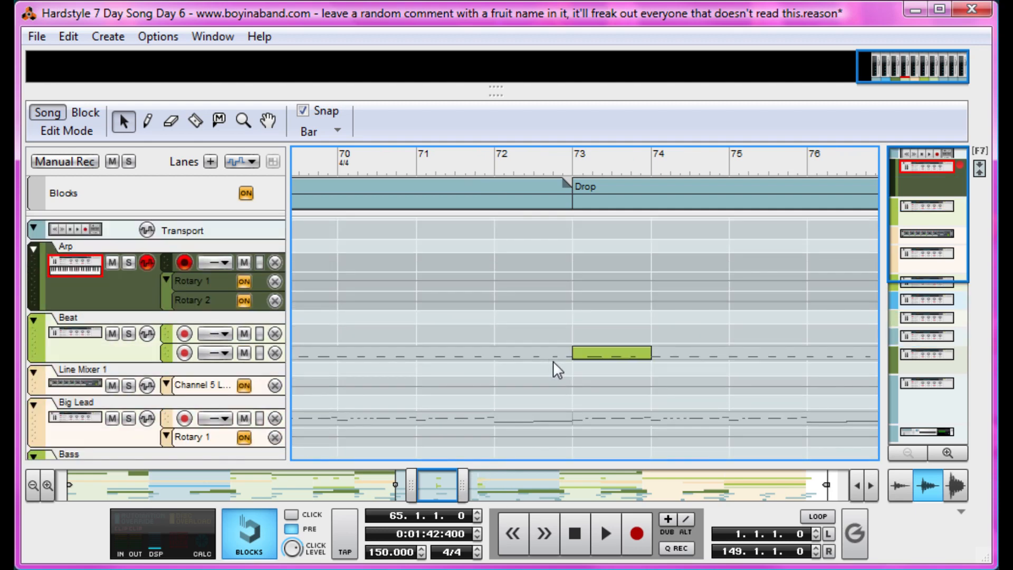
pyautogui.scroll(-4, 553, 361)
pyautogui.scroll(-6, 569, 344)
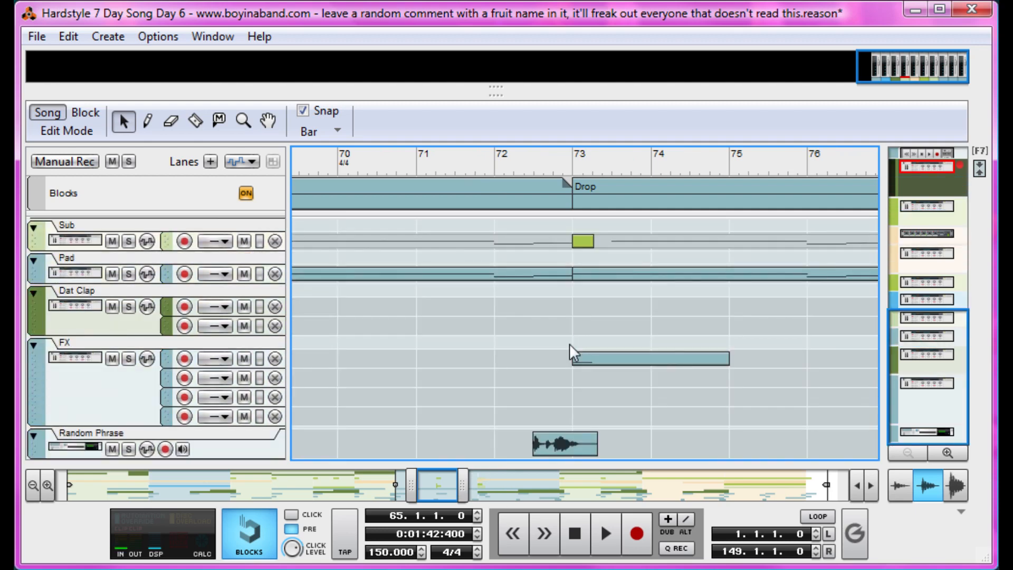
pyautogui.click(542, 446)
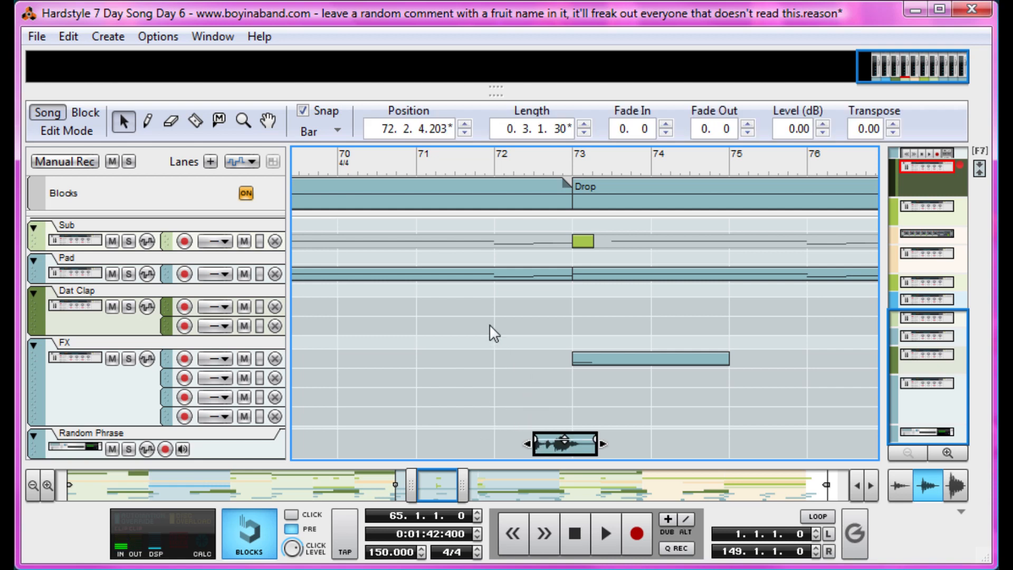
# - Audition the transition into the Drop at bar 73, playing from bar 72
pyautogui.moveTo(422, 496); pyautogui.dragTo(445, 504)
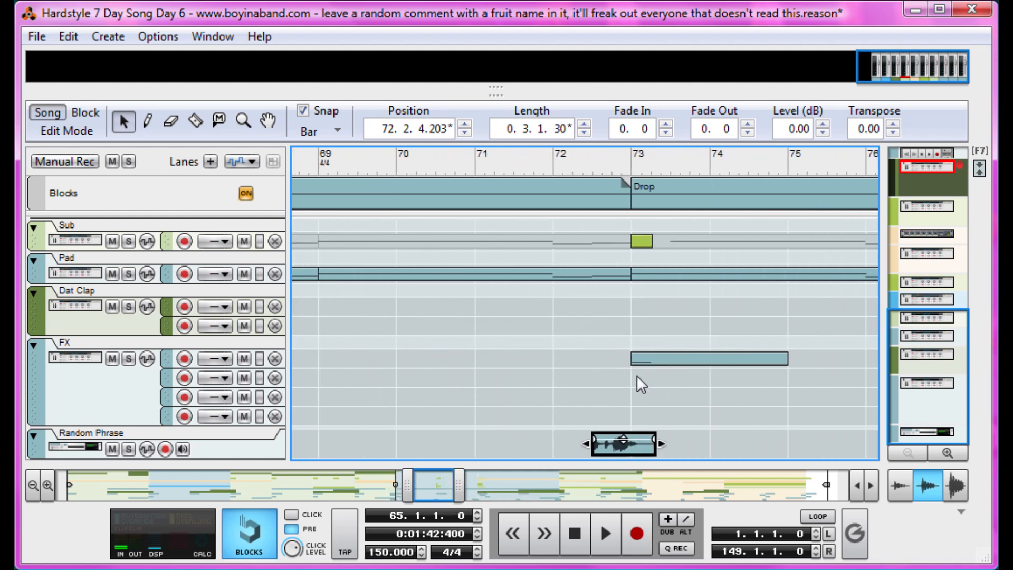
pyautogui.scroll(5, 695, 371)
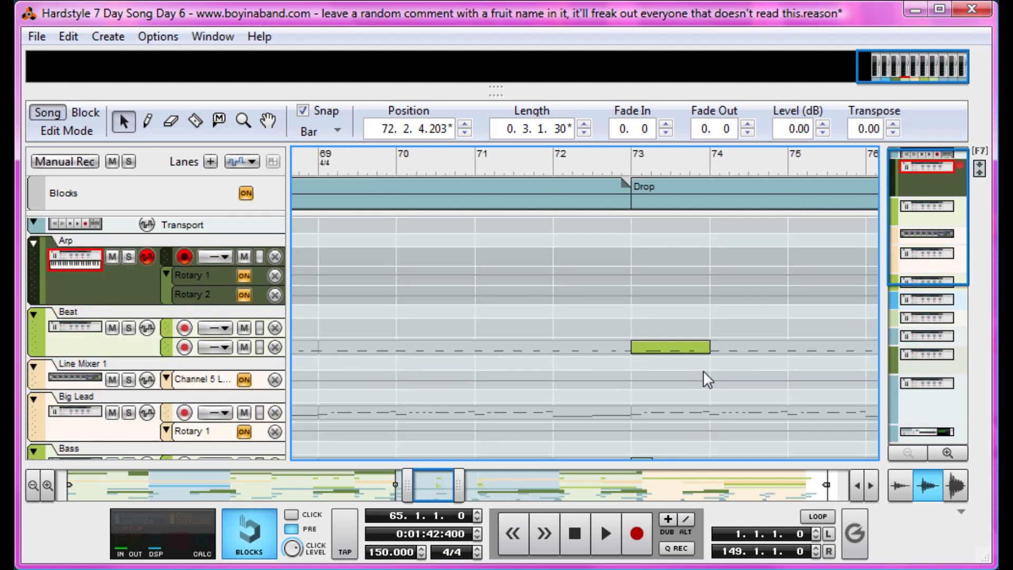
pyautogui.scroll(-1, 686, 354)
pyautogui.moveTo(614, 161); pyautogui.dragTo(587, 158)
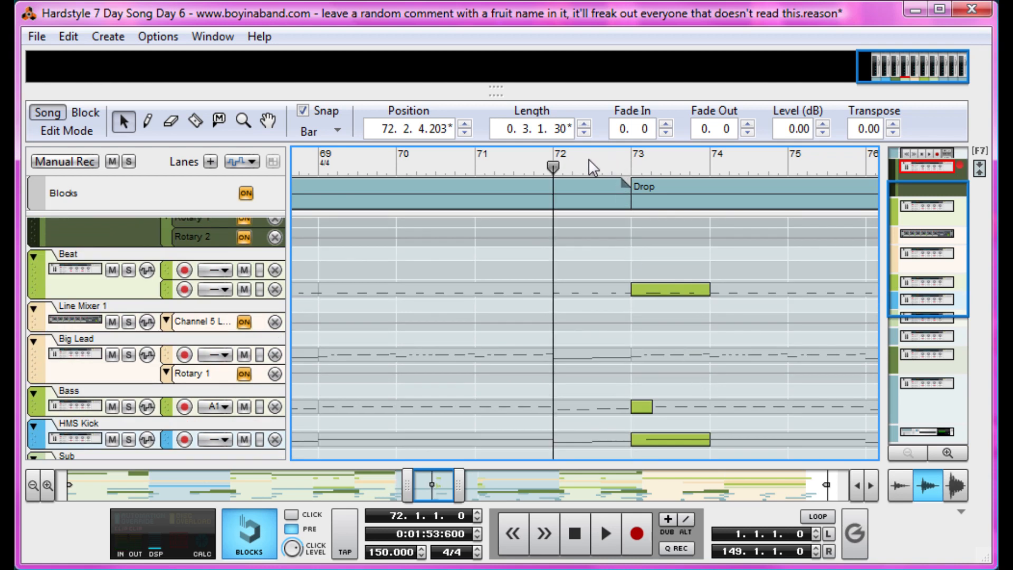
pyautogui.press('space')
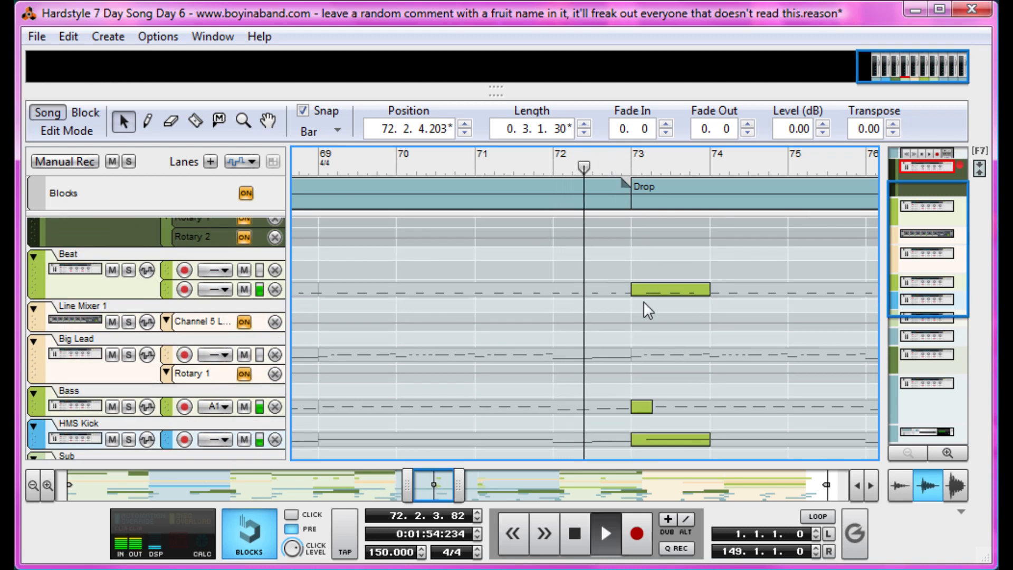
pyautogui.press('space')
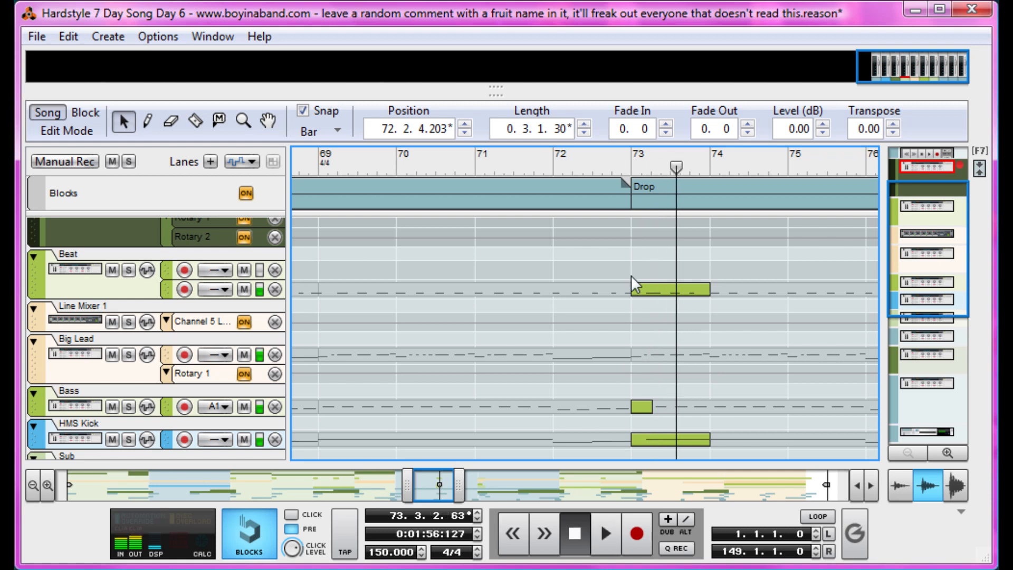
# - Open the Beat clip at bar 73 to examine its notes, set the song position to bar 73, and return to the arrangement
pyautogui.doubleClick(653, 287)
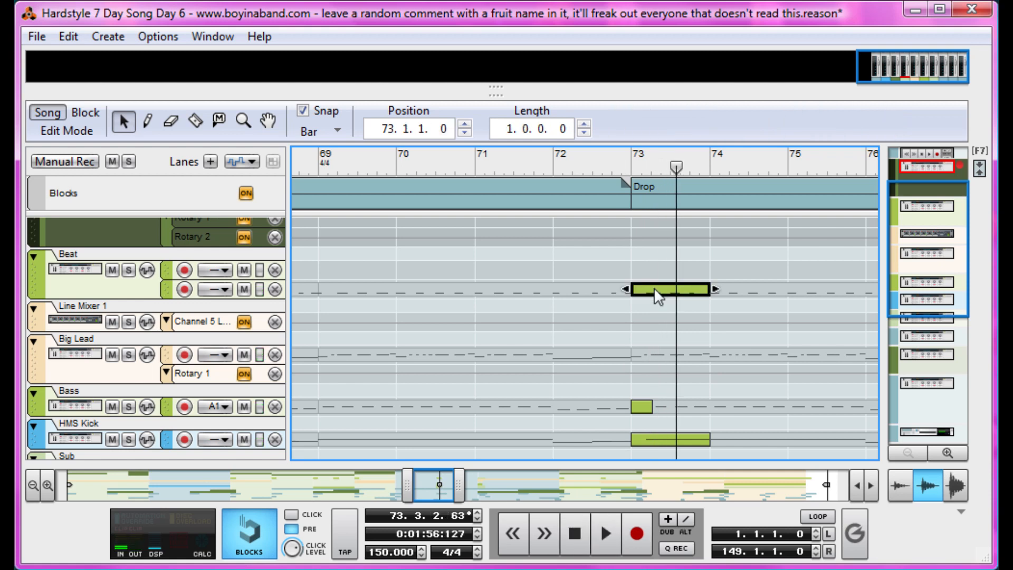
pyautogui.click(534, 402)
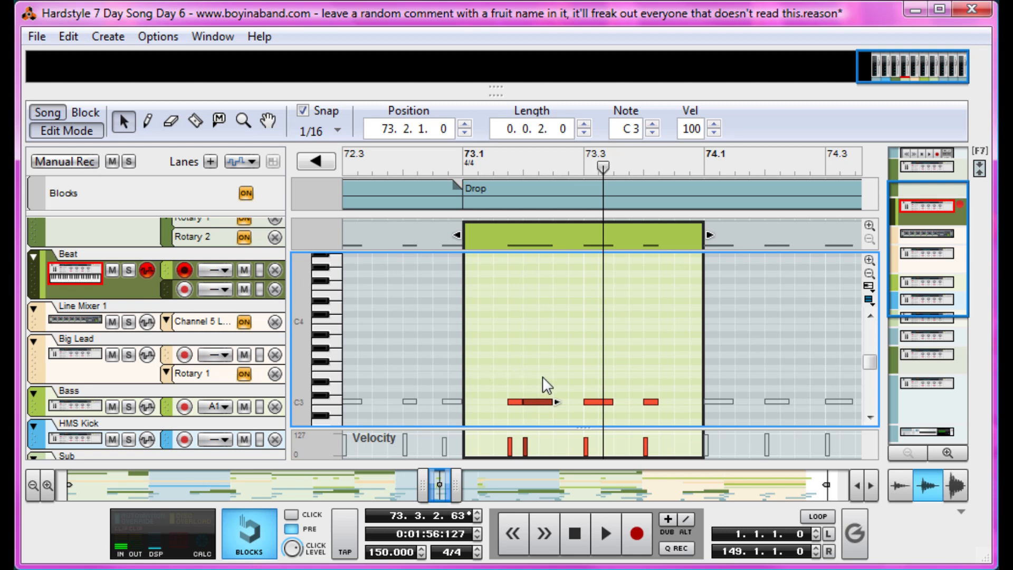
pyautogui.click(595, 351)
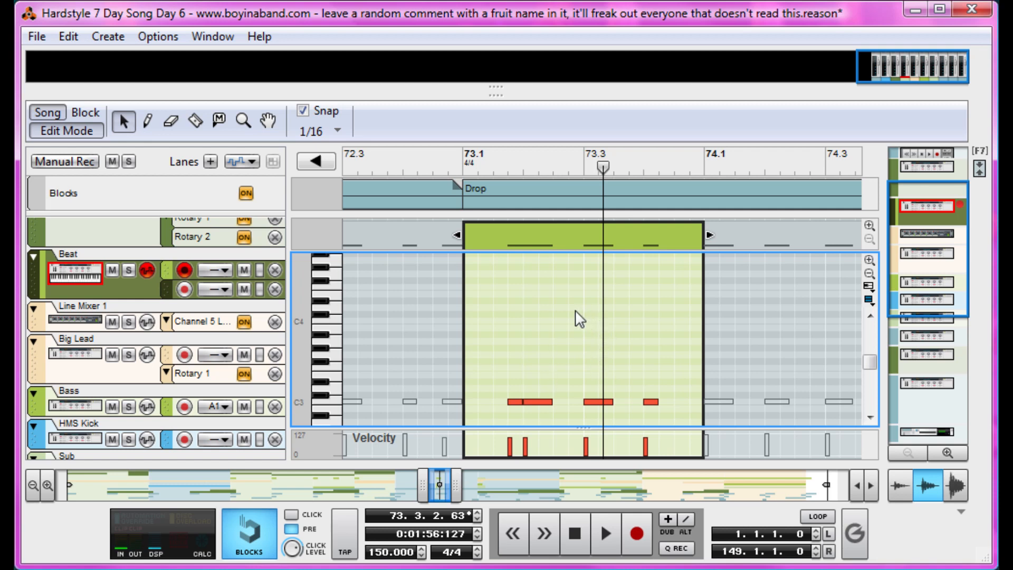
pyautogui.click(463, 168)
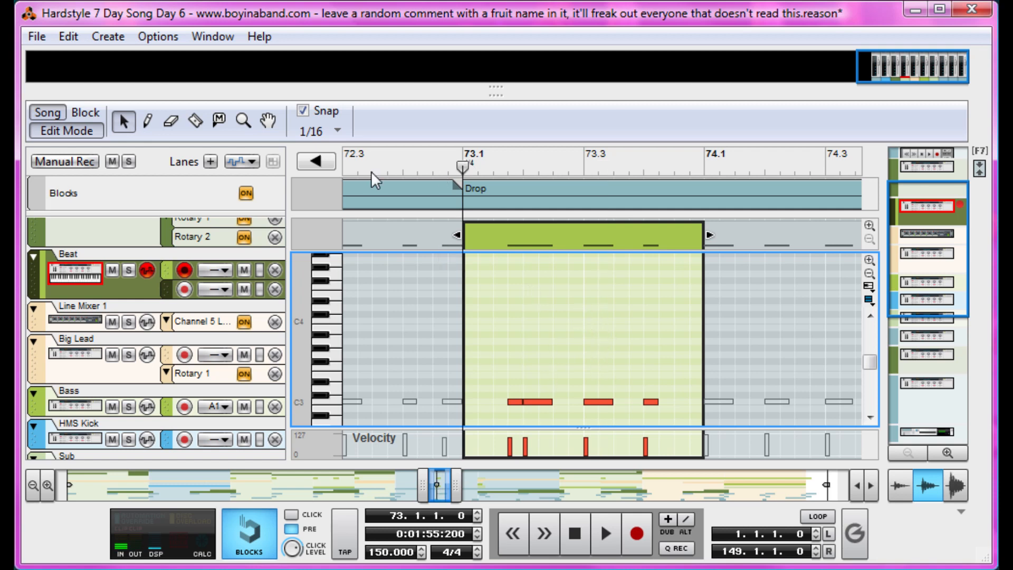
pyautogui.click(74, 135)
pyautogui.click(330, 350)
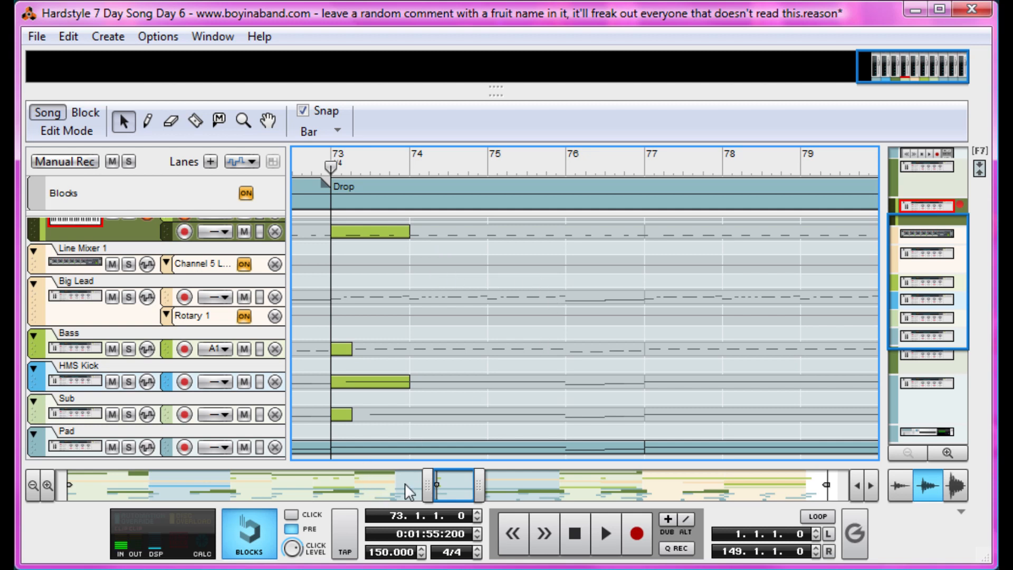
# - Move the song position to the Drop at bar 81, and inspect the Beat, HMS Kick and Big Lead clips there
pyautogui.moveTo(452, 486); pyautogui.dragTo(483, 486)
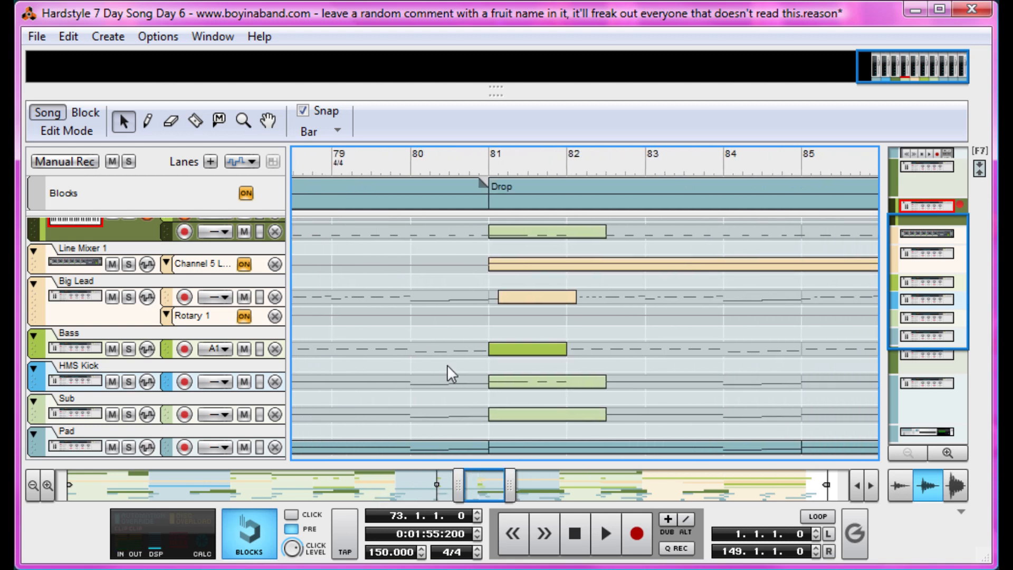
pyautogui.click(488, 166)
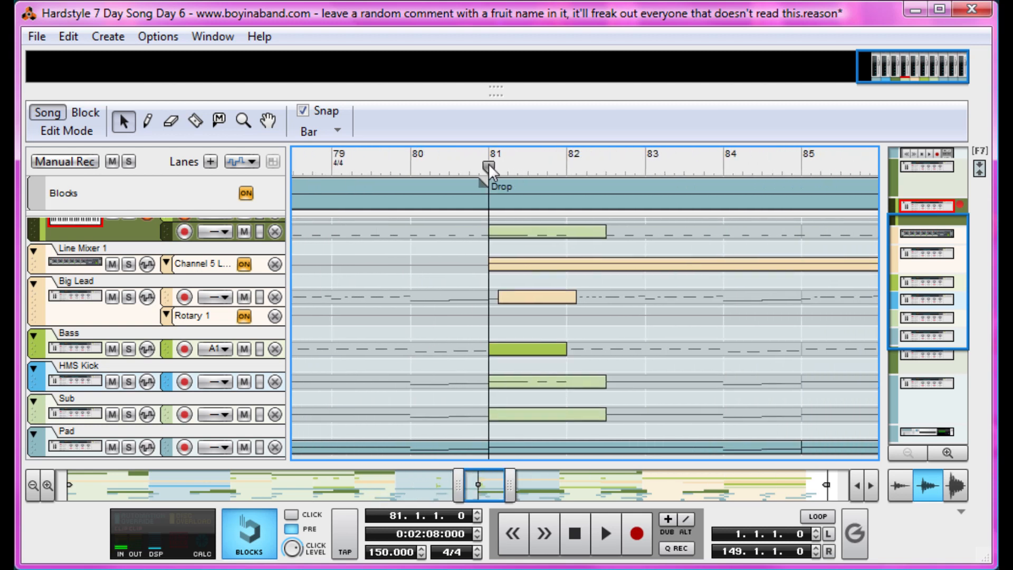
pyautogui.click(533, 227)
pyautogui.click(522, 377)
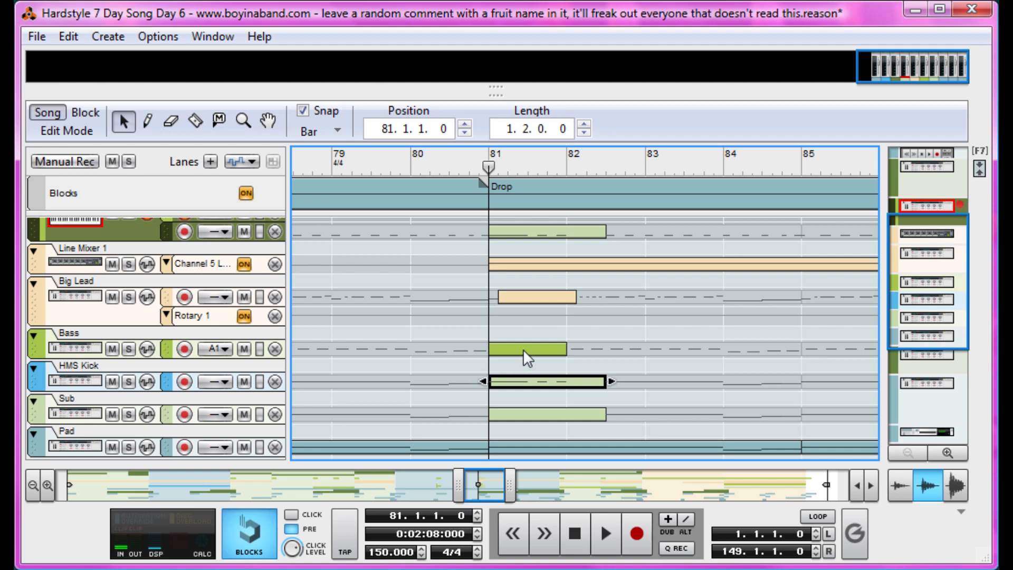
pyautogui.click(523, 299)
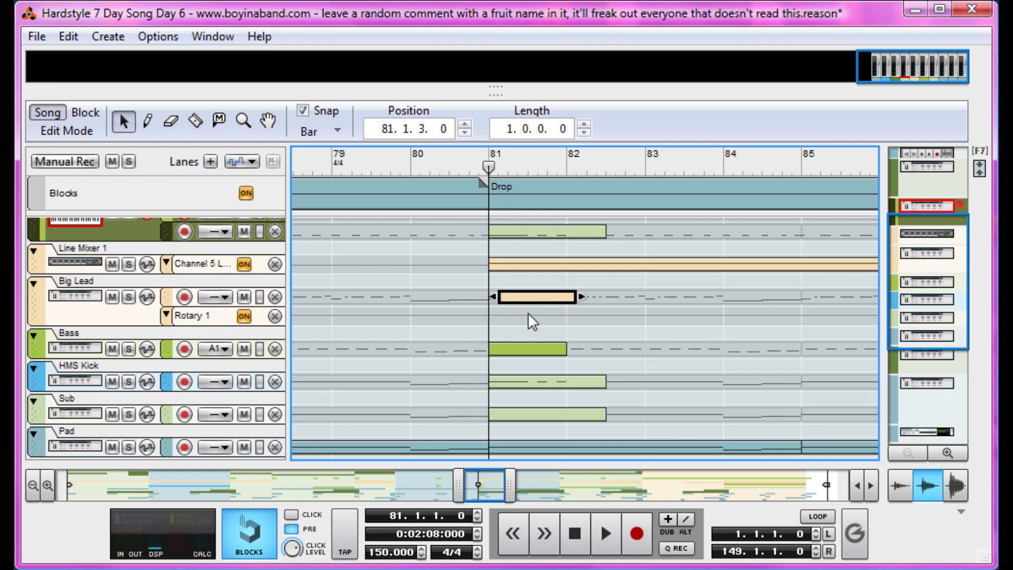
pyautogui.click(486, 304)
# - Audition the start of the Drop from bar 81 with the Dat Clap, FX and Random Phrase lanes in view
pyautogui.scroll(-5, 489, 303)
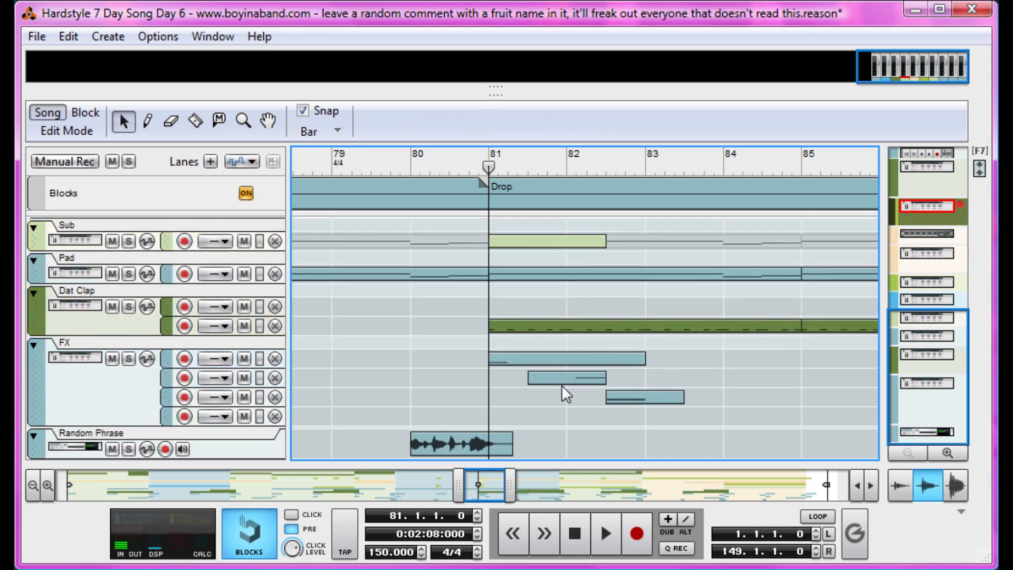
pyautogui.press('space')
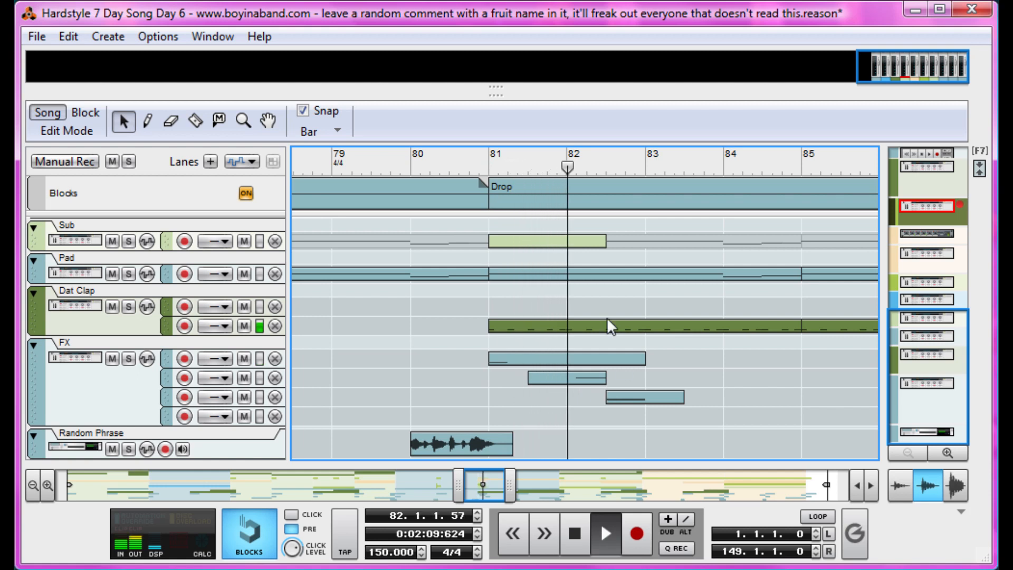
pyautogui.press('space')
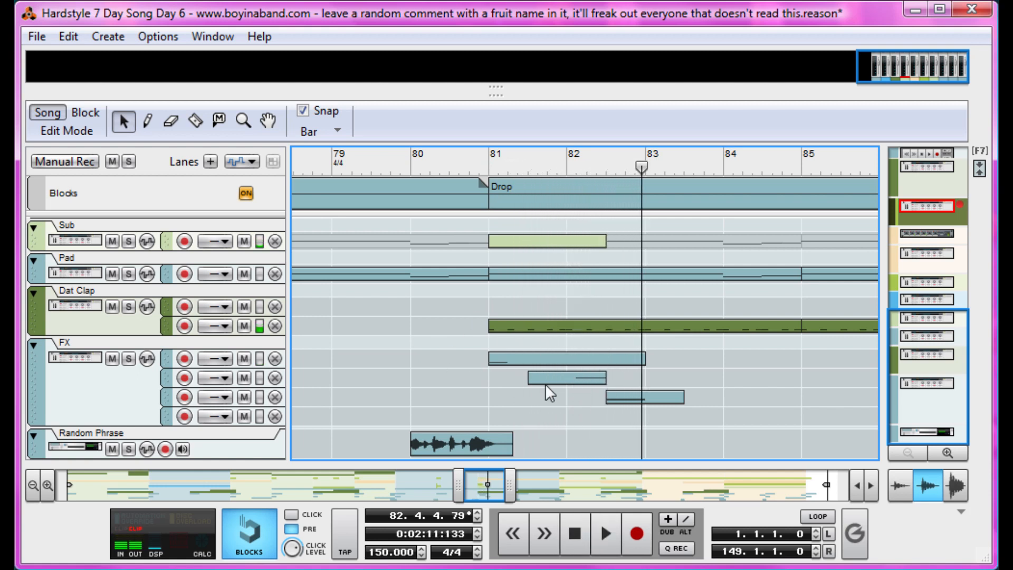
# - Solo the FX track, audition its clips from bar 82, and turn the solo off again
pyautogui.click(129, 359)
pyautogui.click(555, 166)
pyautogui.press('space')
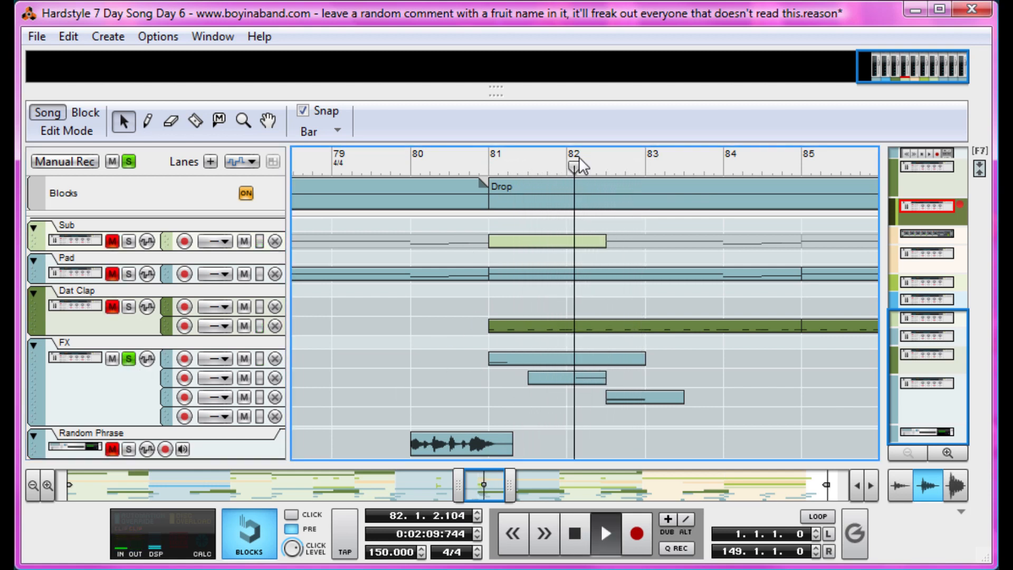
pyautogui.press('space')
pyautogui.click(129, 358)
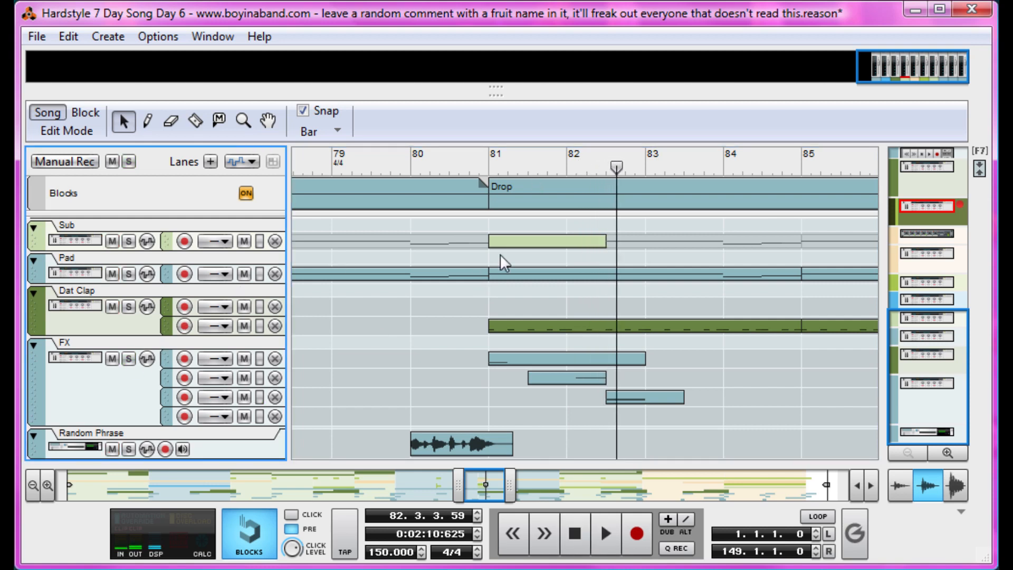
# - Return the song position to bar 81, and inspect the FX clip starting midway through bar 82 and Line Mixer 1's Channel 5 automation clip
pyautogui.click(495, 166)
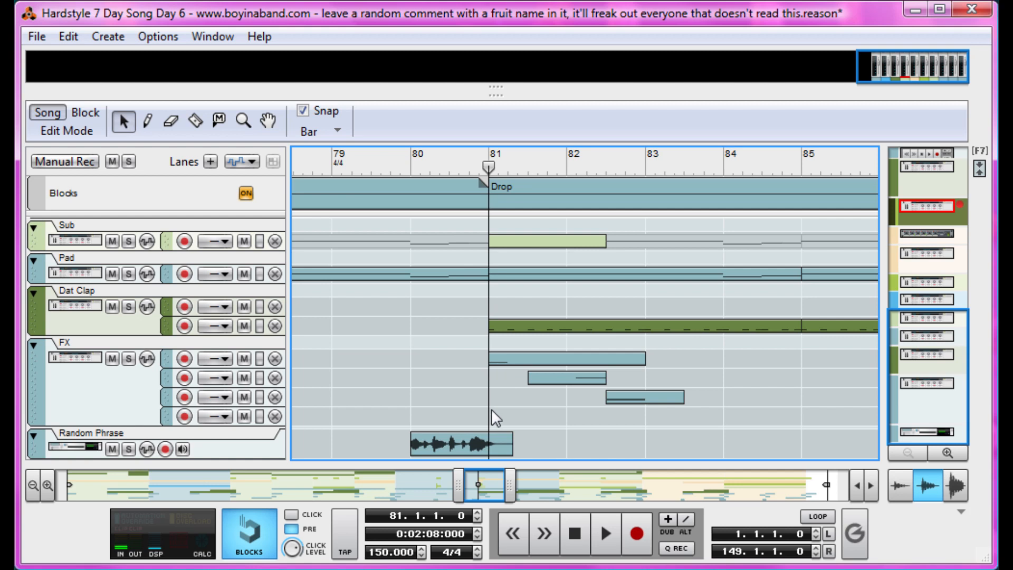
pyautogui.click(628, 397)
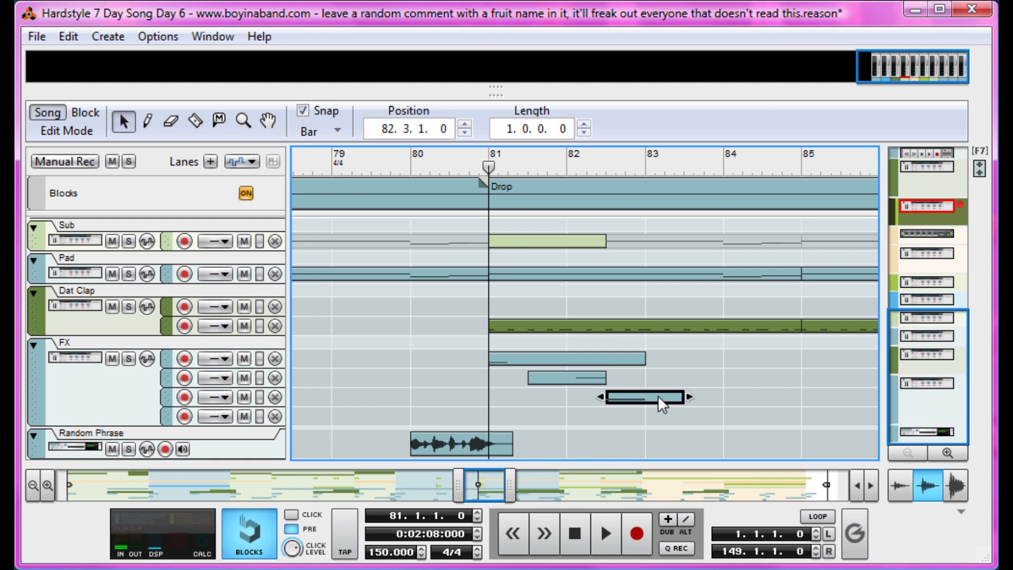
pyautogui.scroll(10, 653, 392)
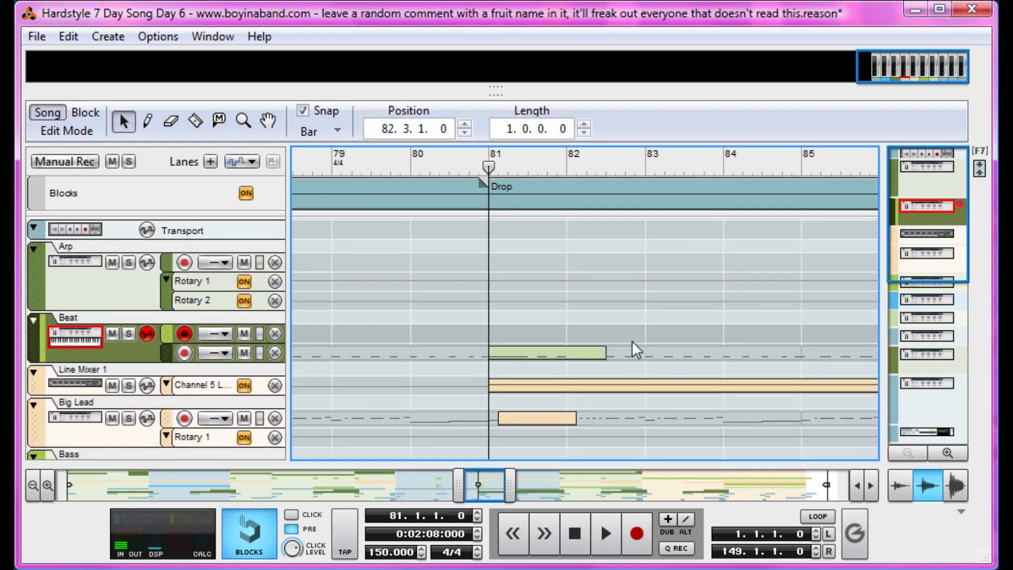
pyautogui.click(508, 402)
pyautogui.click(506, 386)
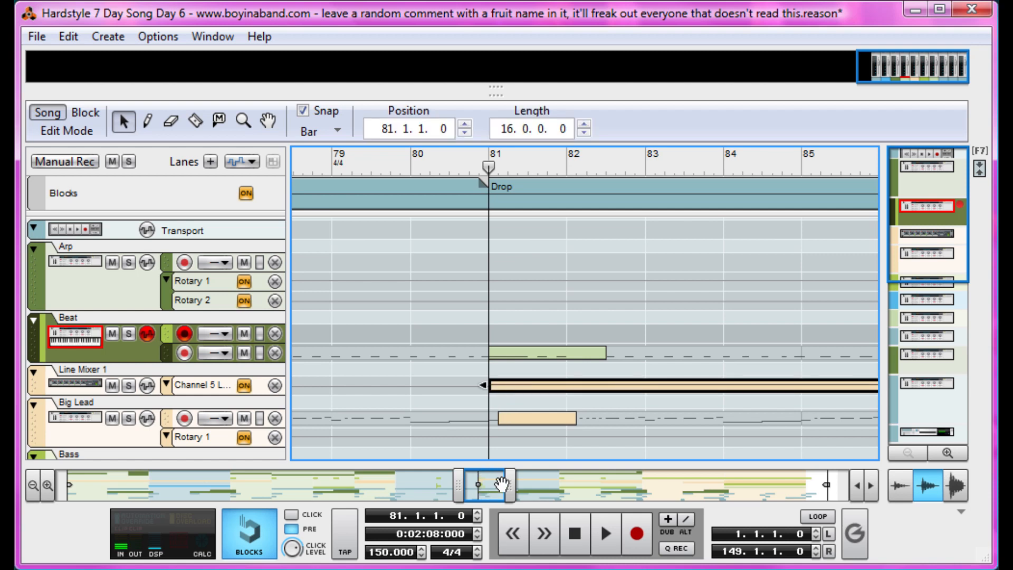
pyautogui.moveTo(509, 484); pyautogui.dragTo(568, 488)
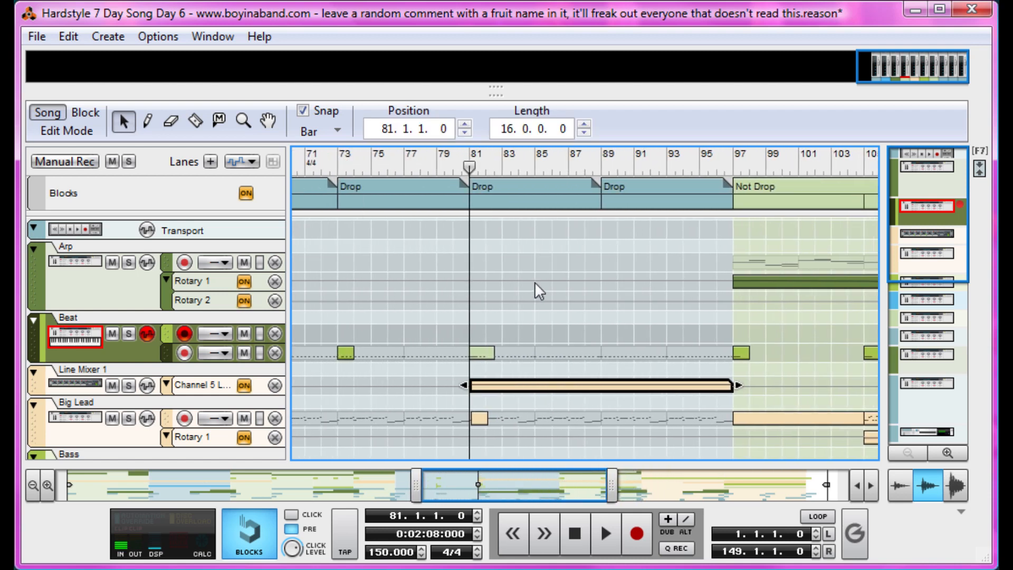
# - Examine the Dat Clap and FX clips across the Drop blocks from bar 81, and select the FX clip at bar 93
pyautogui.scroll(-5, 543, 296)
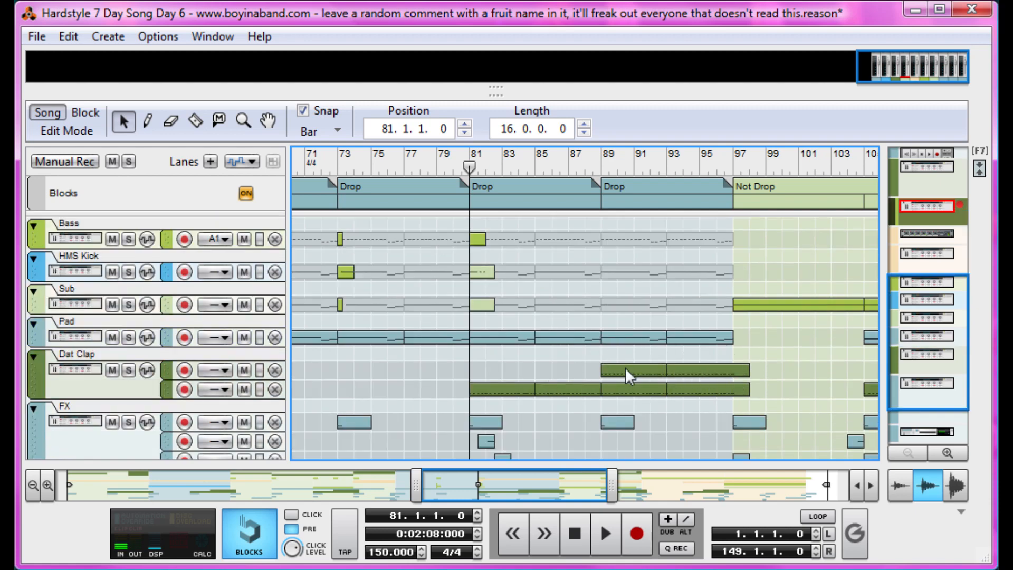
pyautogui.scroll(-2, 682, 376)
pyautogui.click(704, 415)
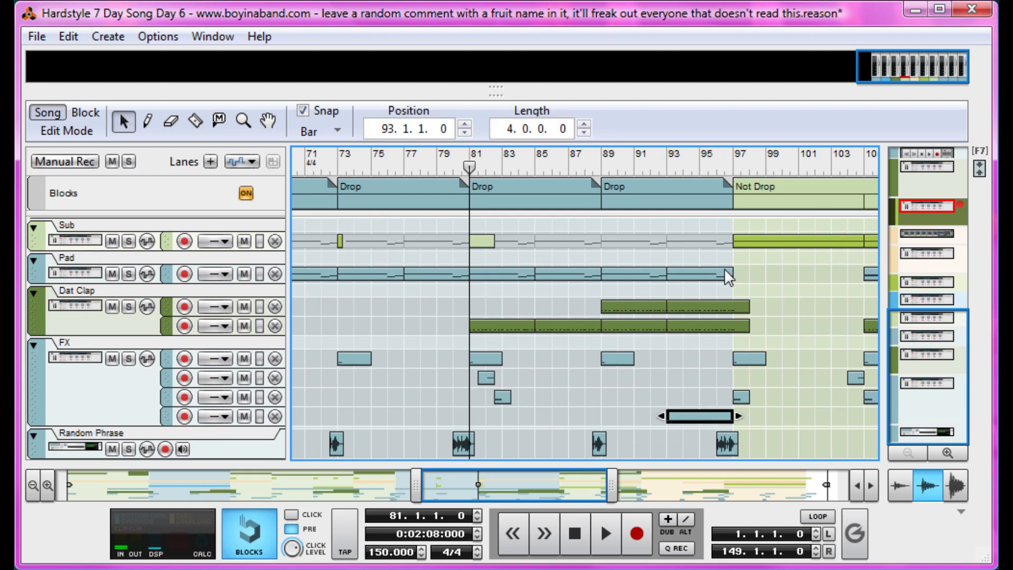
# - Move the song position to the Not Drop block at bar 97, and look over the instrument lanes playing there
pyautogui.click(734, 168)
pyautogui.hscroll(5, 546, 301)
pyautogui.scroll(3, 545, 301)
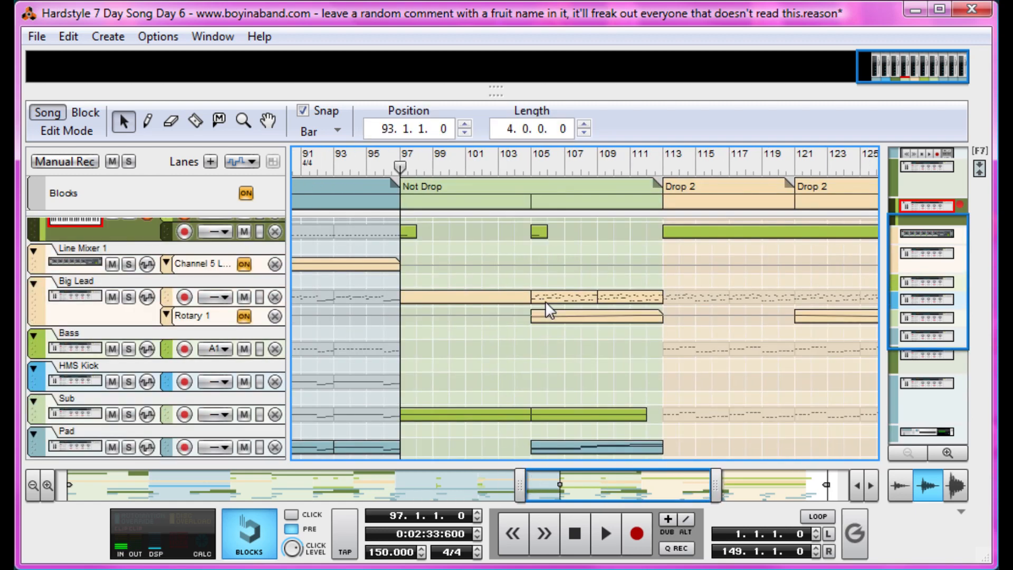
# - Inspect the lower Dat Clap clip at bar 105, move the song position there, and select Big Lead's Rotary 1 automation clip
pyautogui.scroll(-3, 546, 300)
pyautogui.click(545, 325)
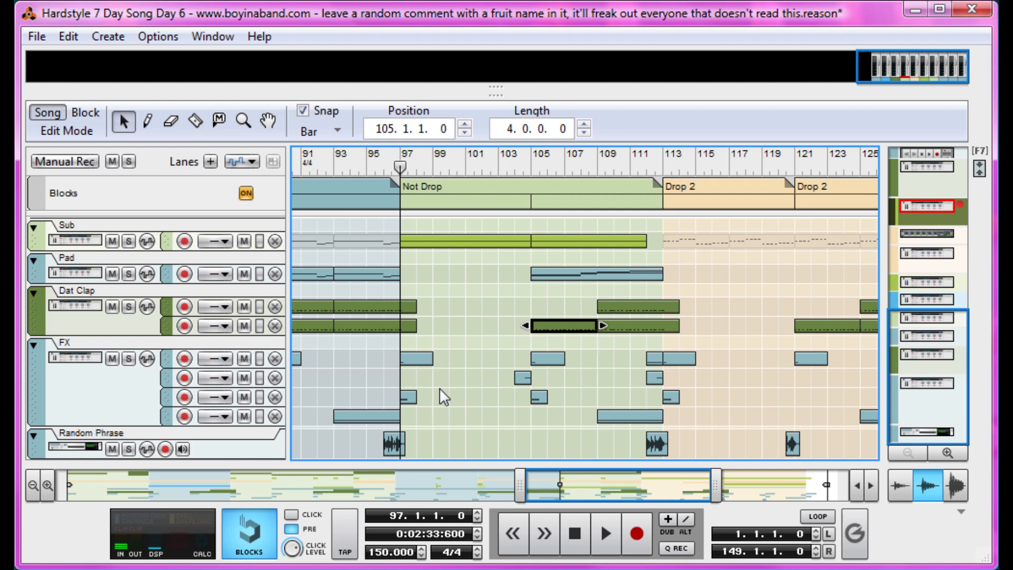
pyautogui.scroll(5, 499, 362)
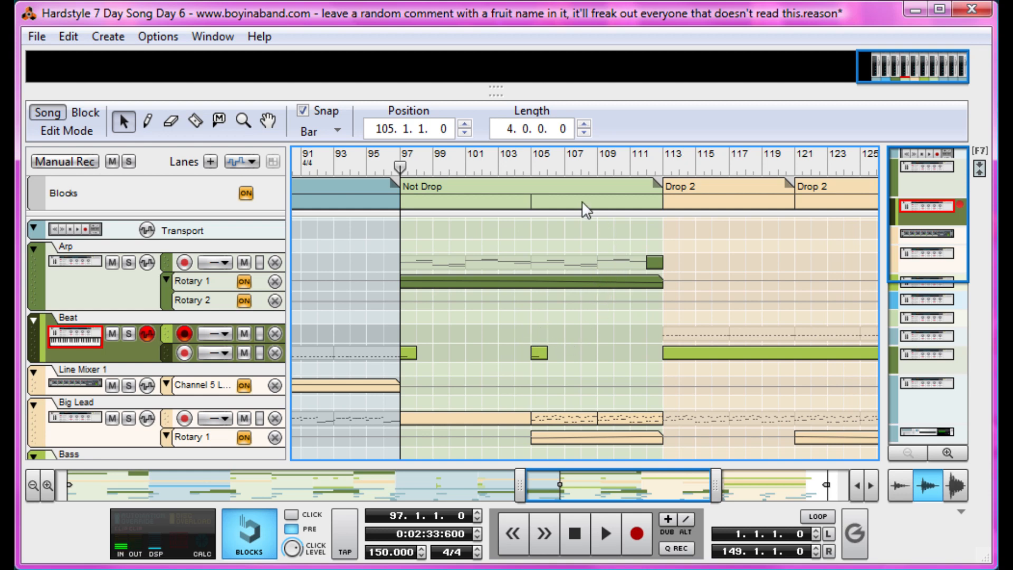
pyautogui.click(532, 165)
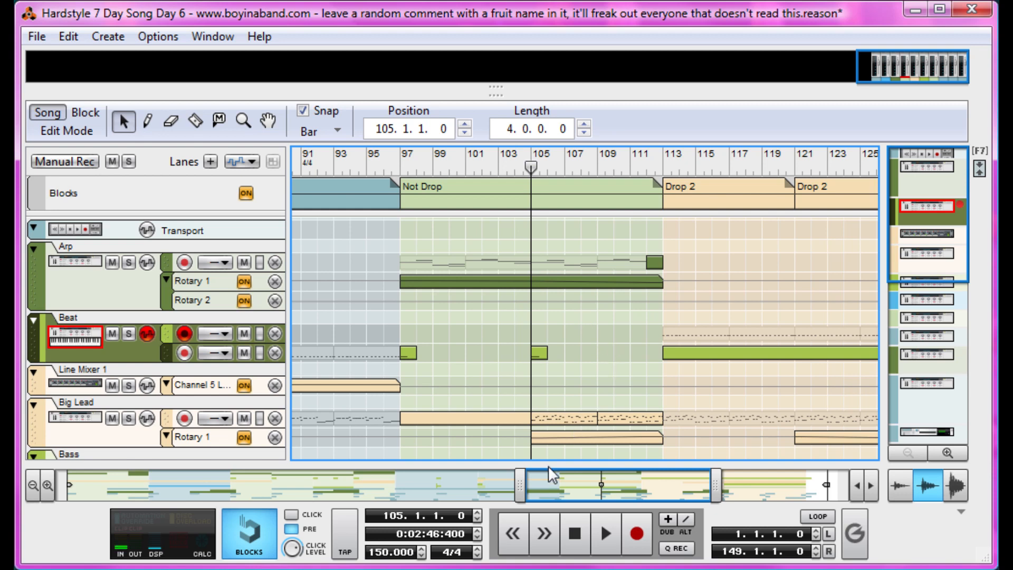
pyautogui.click(573, 440)
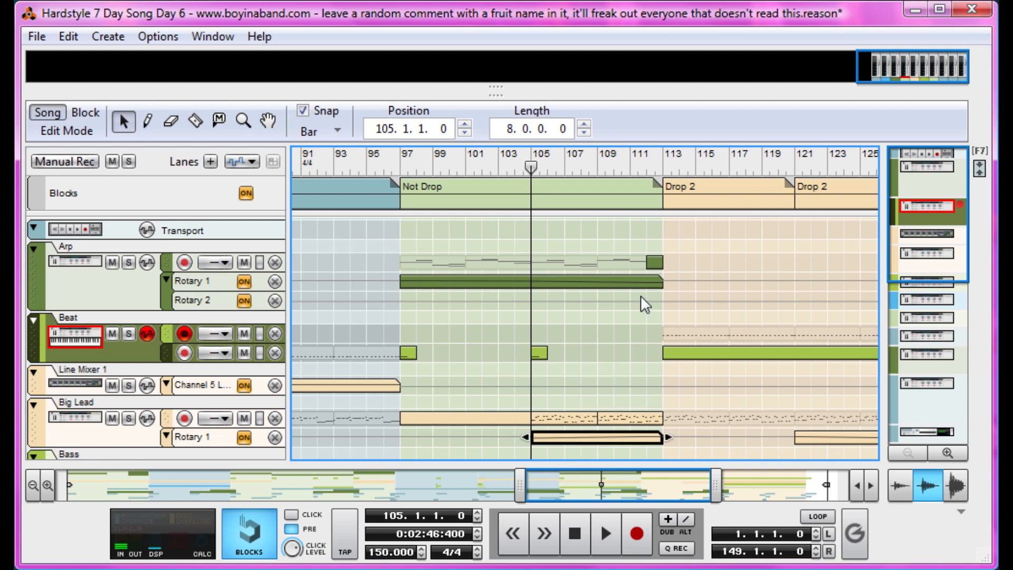
# - Audition the song from bar 109 through the transition into the first Drop 2 block
pyautogui.click(599, 167)
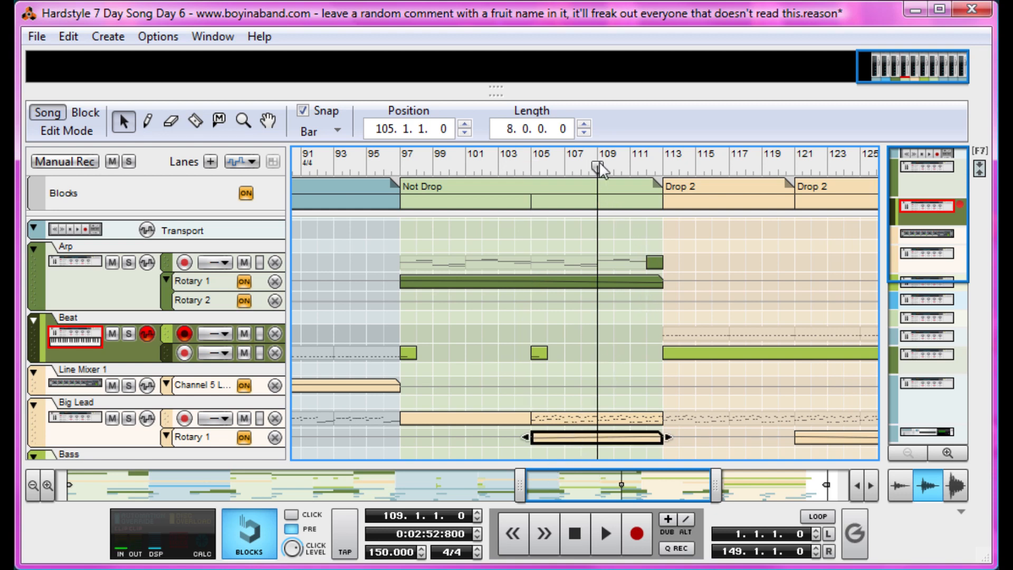
pyautogui.press('space')
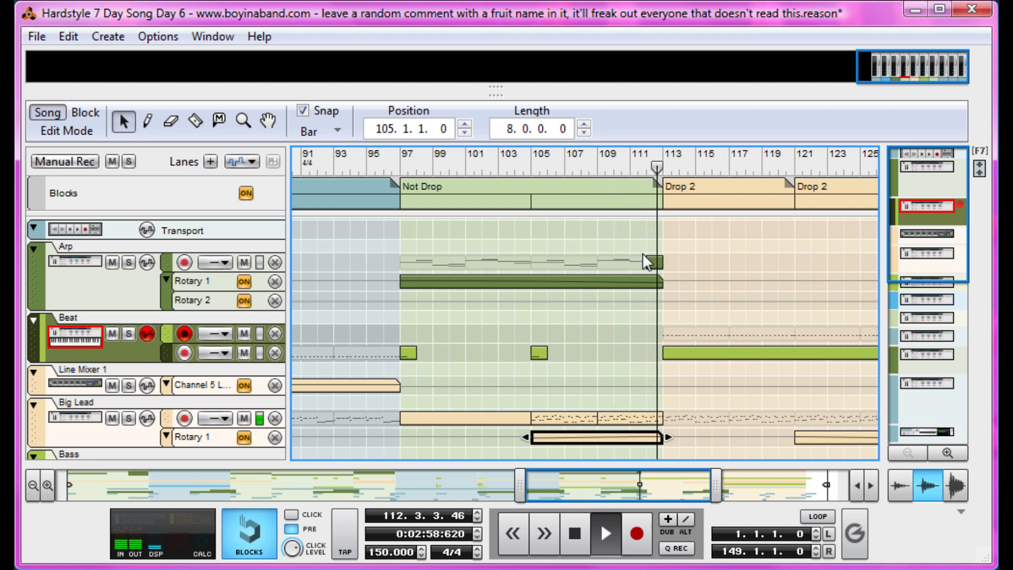
pyautogui.press('space')
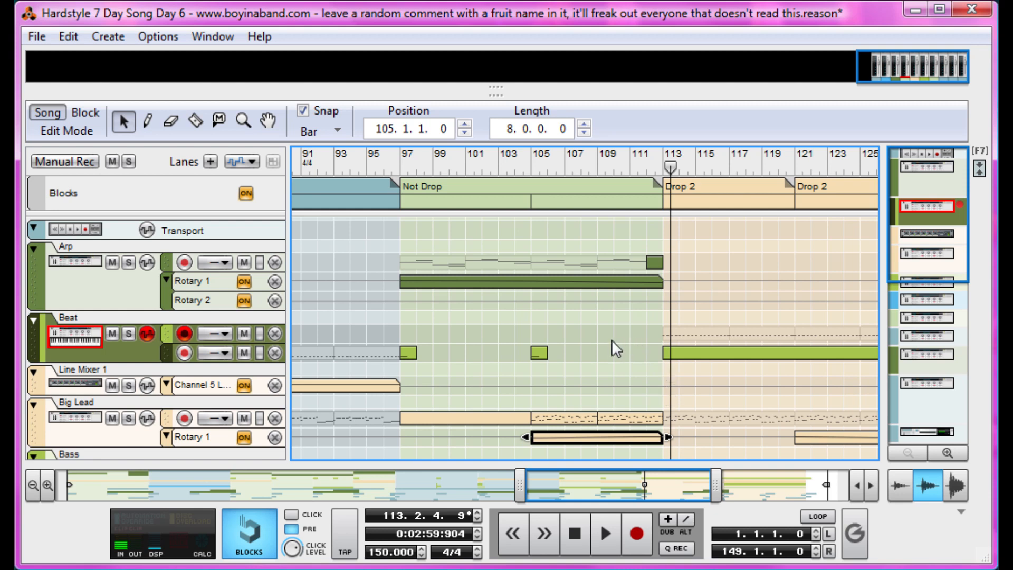
# - Open the Big Lead clip at bar 105 for note editing, and enlarge its note area
pyautogui.click(573, 418)
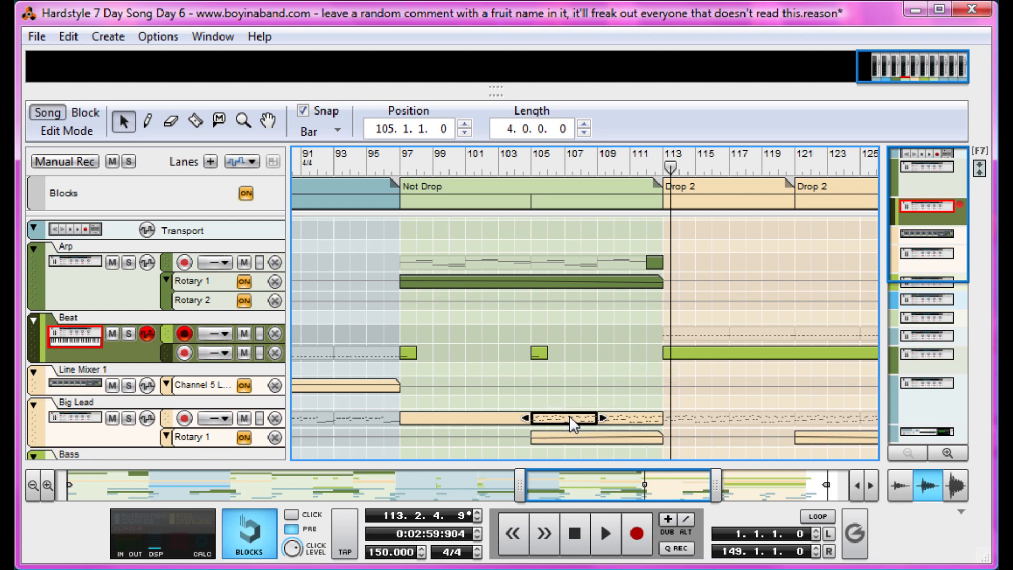
pyautogui.doubleClick(573, 419)
pyautogui.scroll(-3, 590, 324)
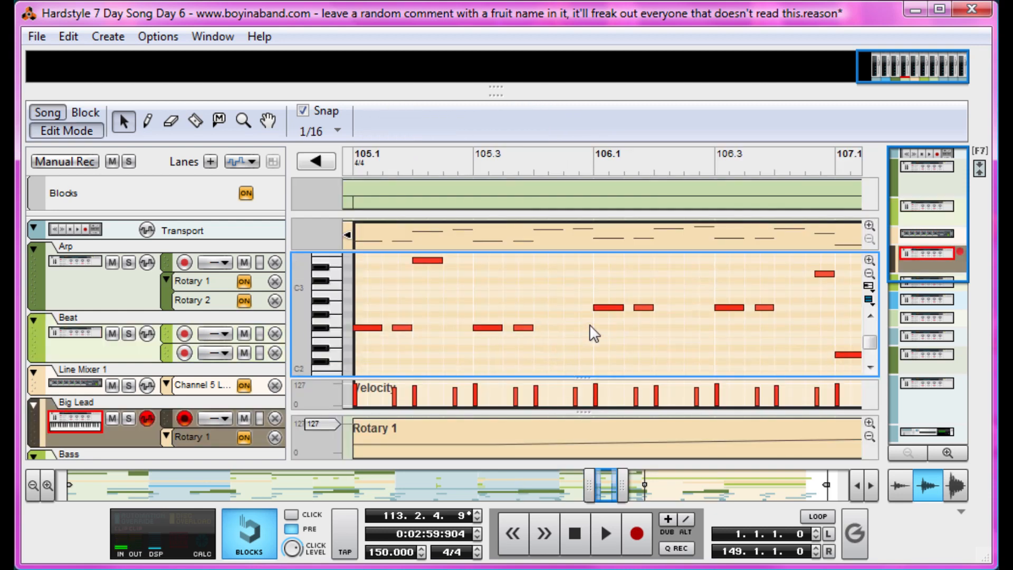
pyautogui.click(870, 274)
pyautogui.moveTo(583, 412); pyautogui.dragTo(583, 488)
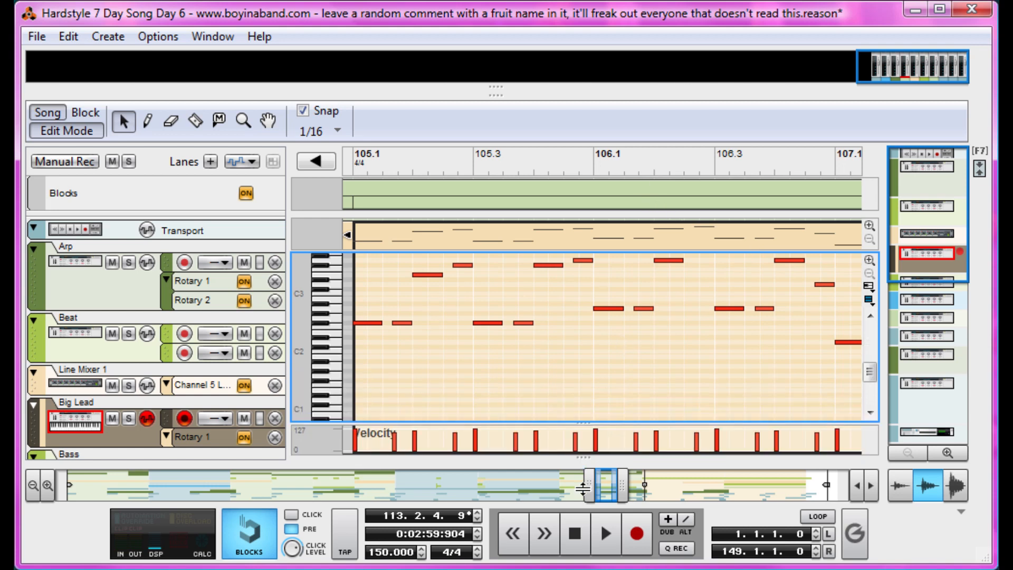
# - Examine the low and high notes opening the Big Lead clip, and show the whole clip up to bar 109
pyautogui.scroll(2, 615, 391)
pyautogui.click(364, 381)
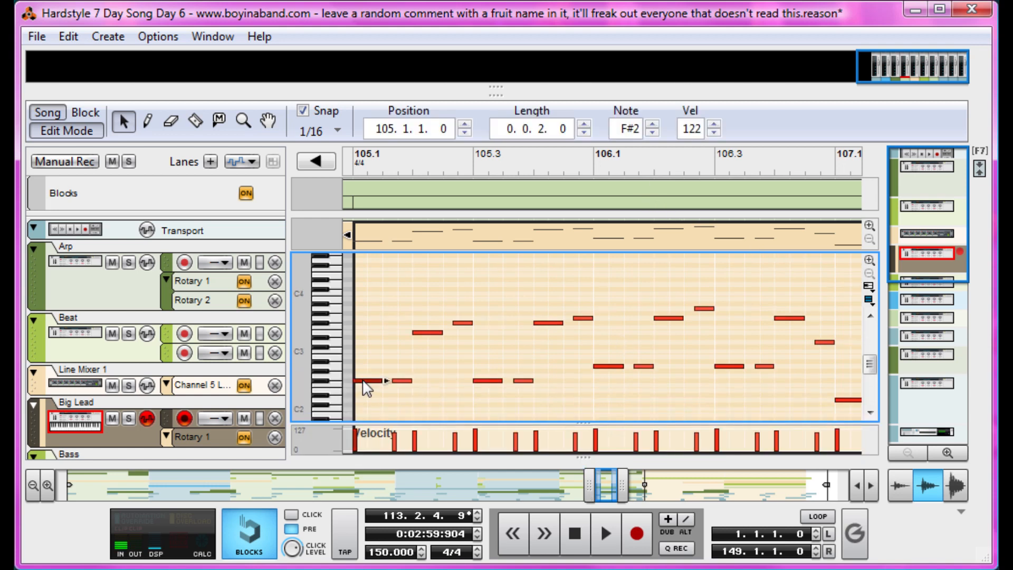
pyautogui.click(424, 333)
pyautogui.click(430, 346)
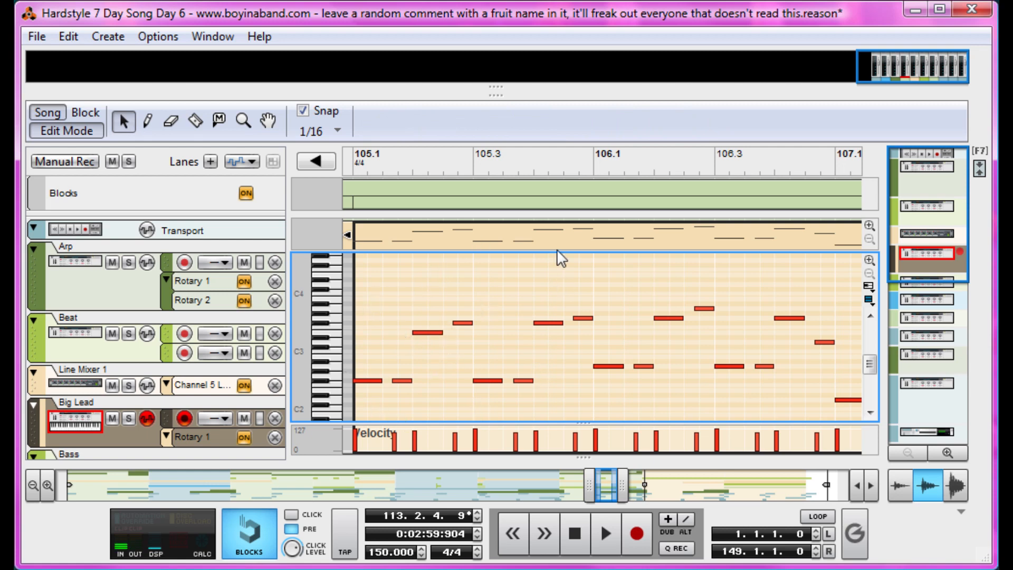
pyautogui.scroll(-2, 511, 353)
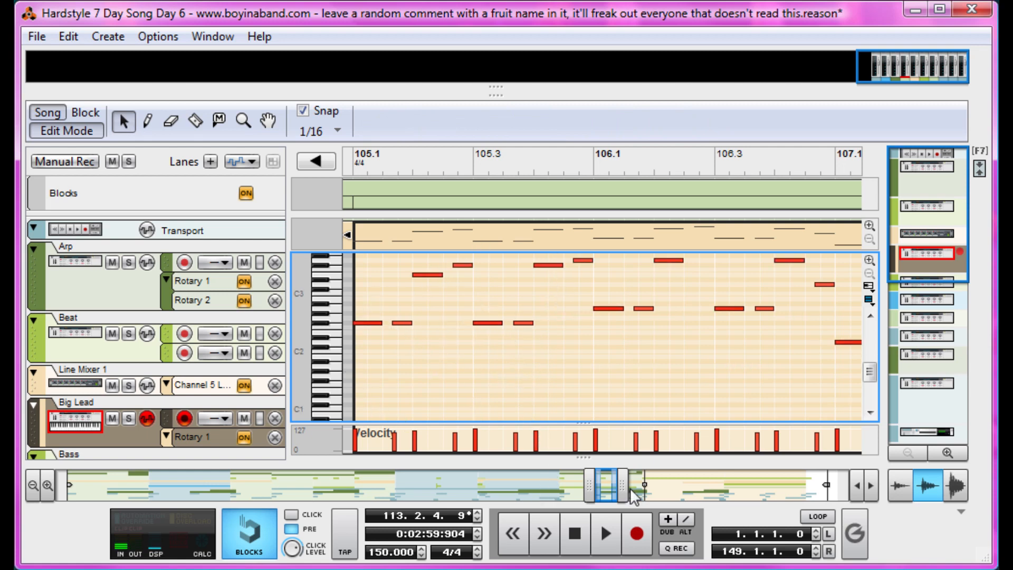
pyautogui.moveTo(625, 487); pyautogui.dragTo(659, 485)
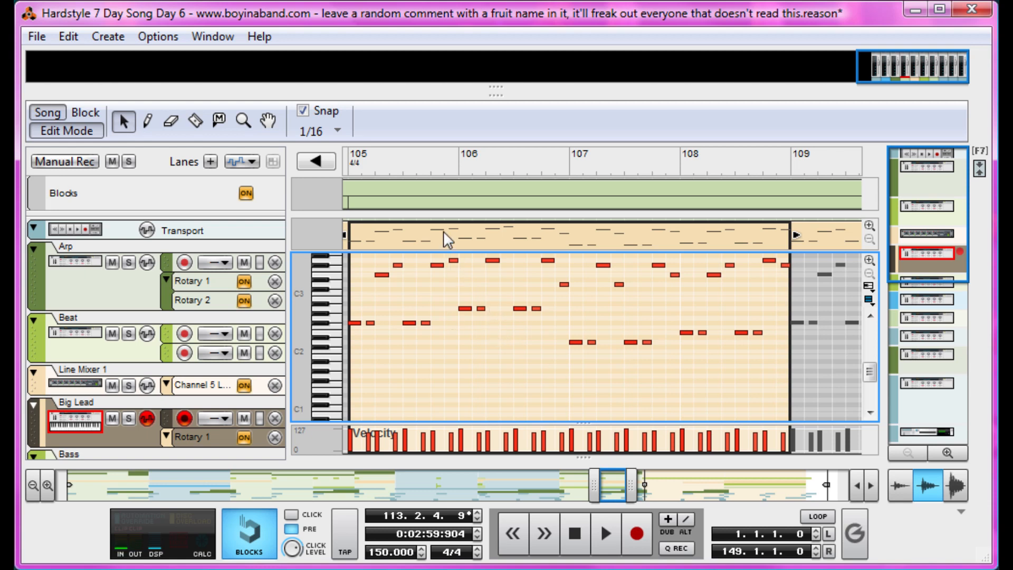
# - Audition the Big Lead melody from bar 105, and play its repeat from bar 109
pyautogui.click(361, 168)
pyautogui.press('space')
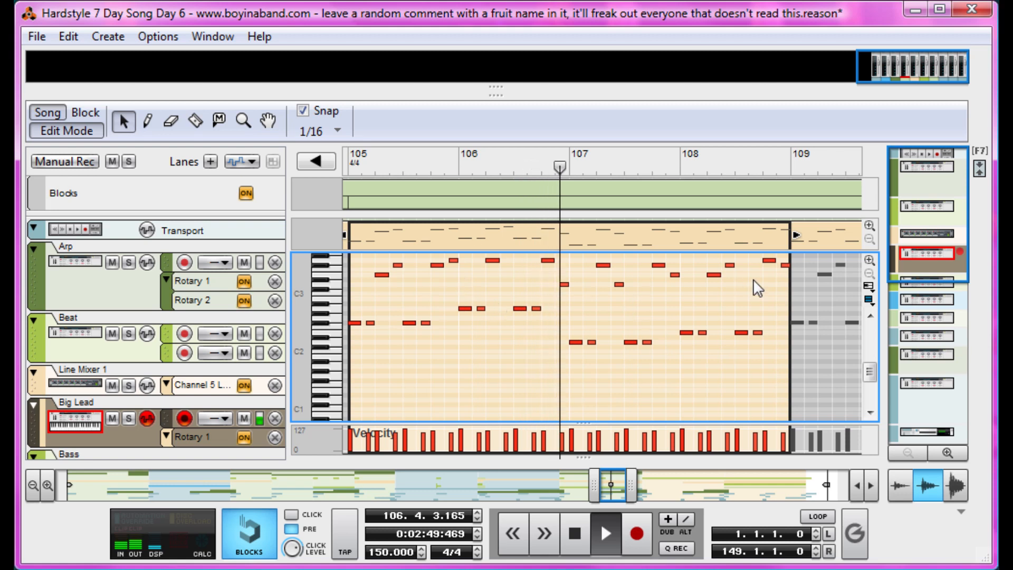
pyautogui.press('space')
pyautogui.click(796, 167)
pyautogui.click(790, 166)
pyautogui.press('space')
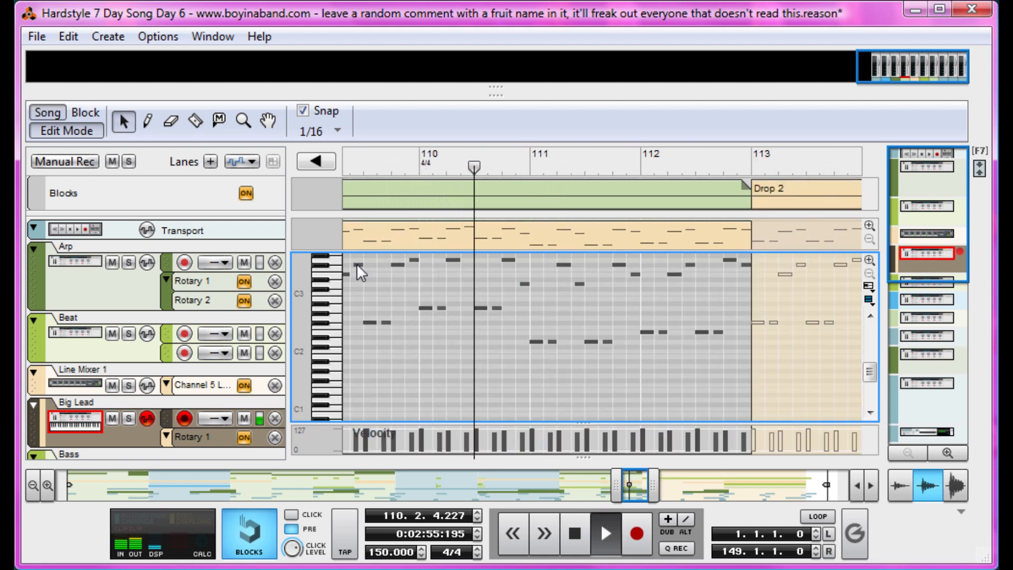
pyautogui.press('space')
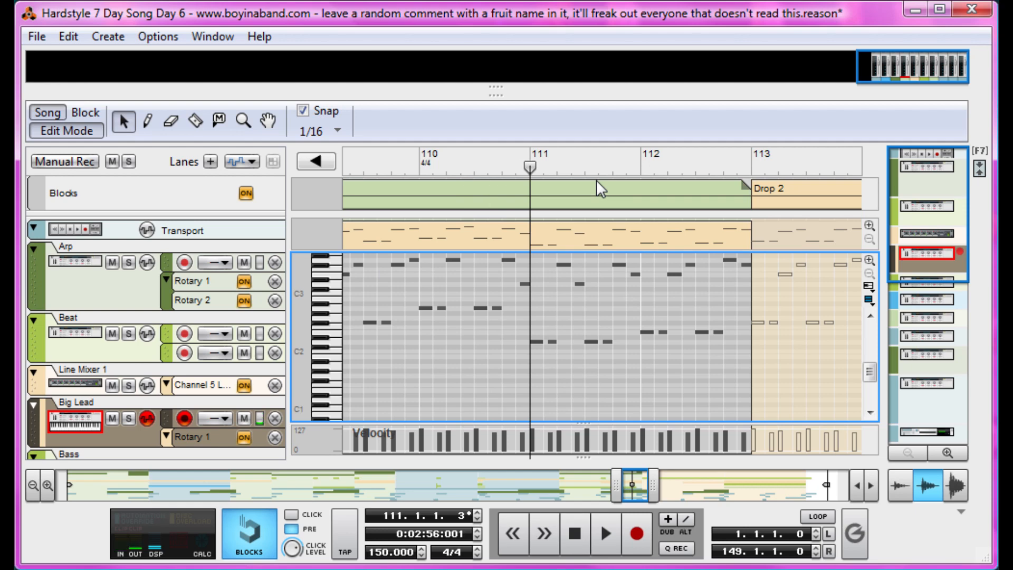
# - Return to the arrangement view and audition the start of the first Drop 2 block from bar 113
pyautogui.click(74, 131)
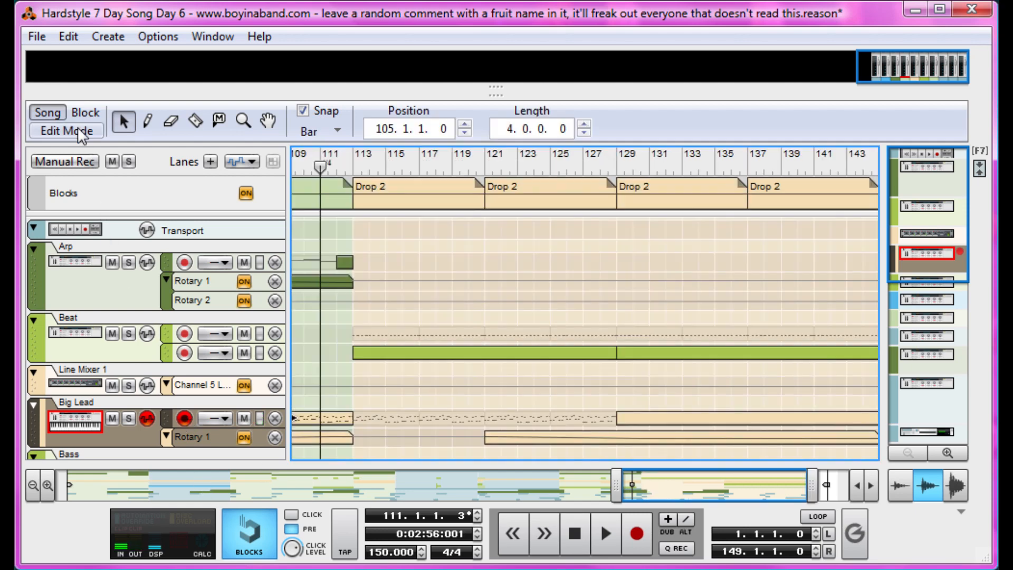
pyautogui.click(354, 167)
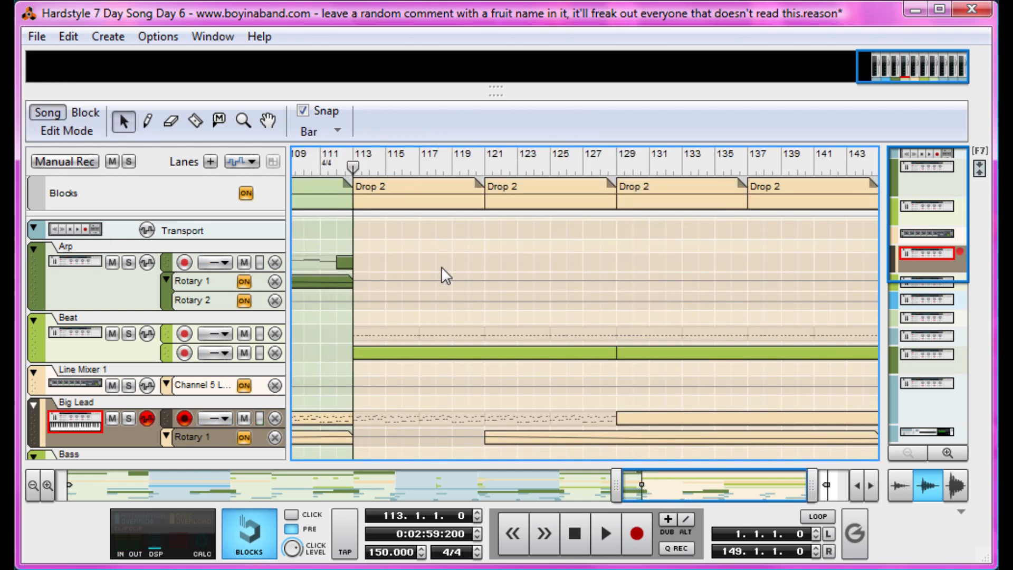
pyautogui.scroll(-5, 442, 267)
pyautogui.press('space')
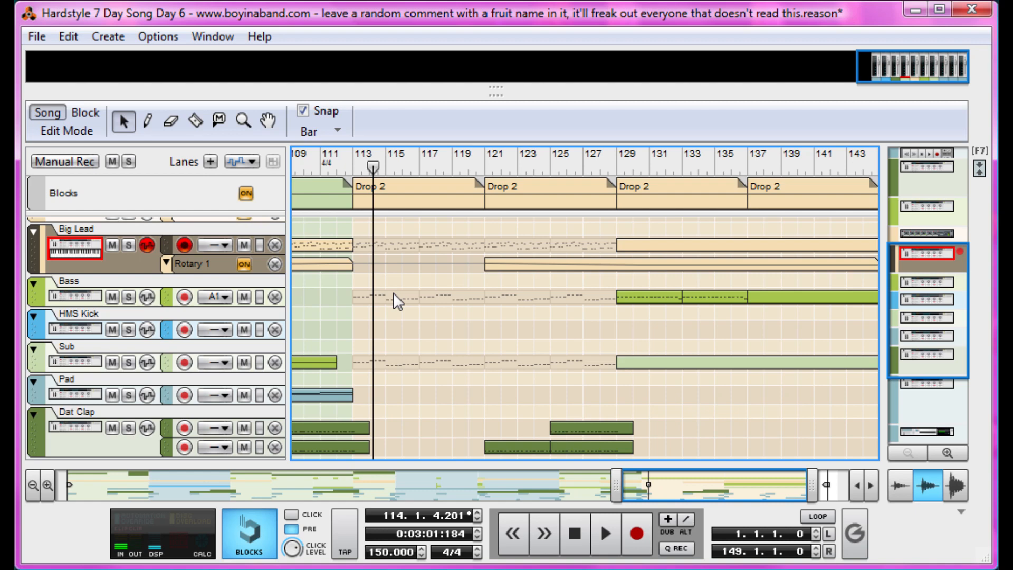
# - Solo the Beat track, audition it in the first Drop 2 block, and turn the solo off again
pyautogui.scroll(3, 393, 291)
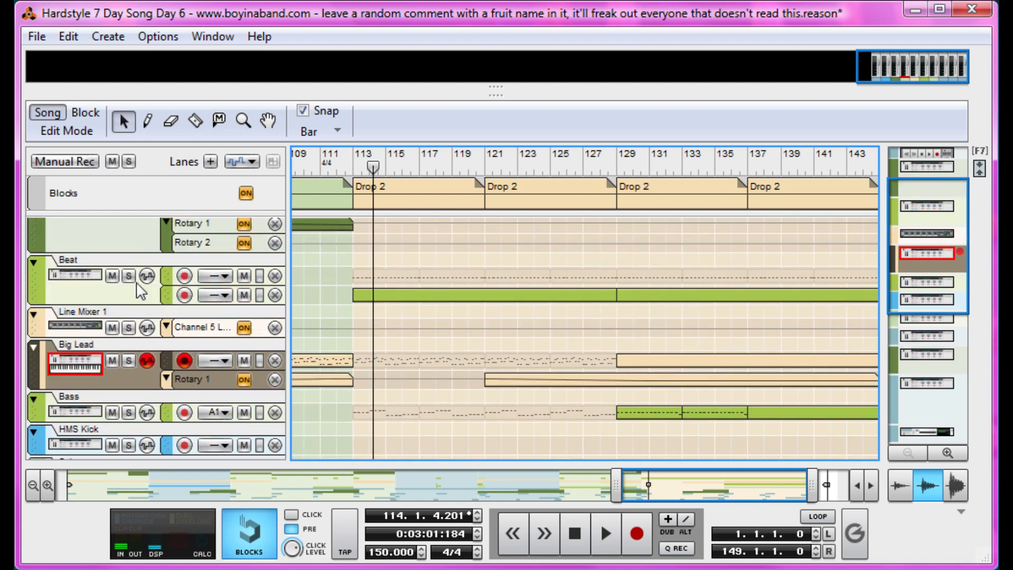
pyautogui.scroll(2, 138, 287)
pyautogui.click(128, 333)
pyautogui.press('space')
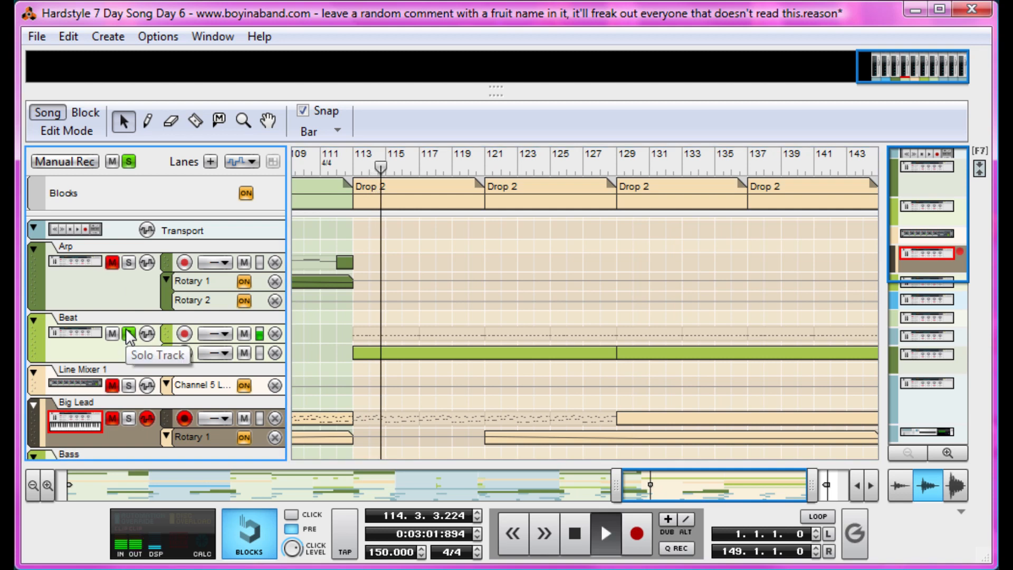
pyautogui.press('space')
pyautogui.click(129, 334)
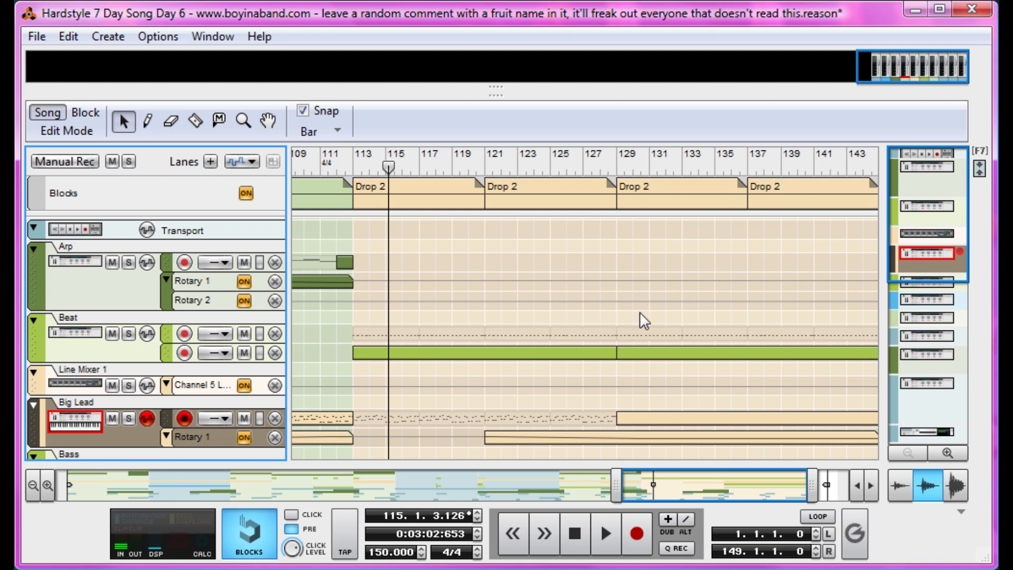
# - Move the song position to the Drop 2 block at bar 129, and look over the instrument and FX lanes there
pyautogui.scroll(-3, 577, 291)
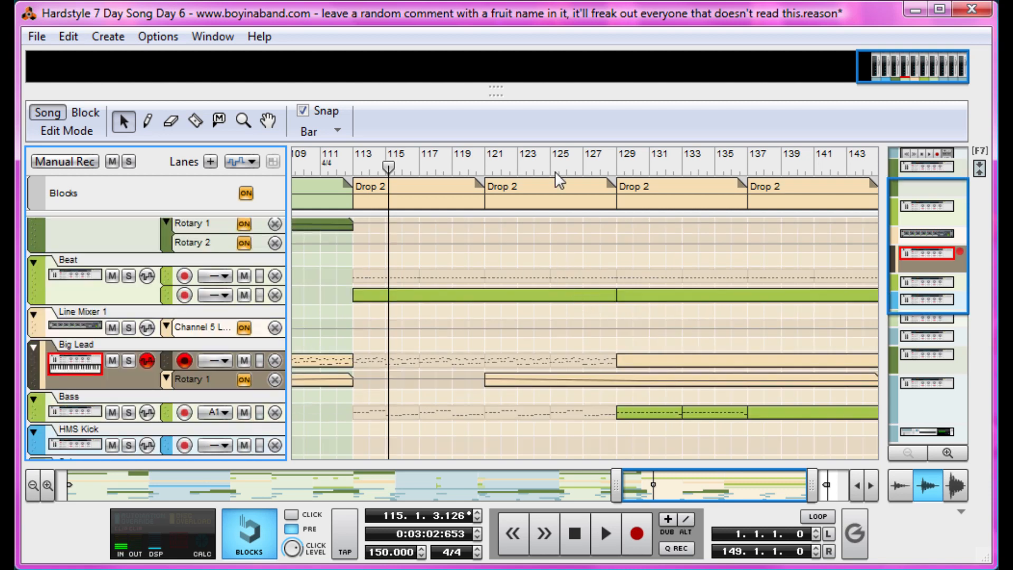
pyautogui.click(617, 157)
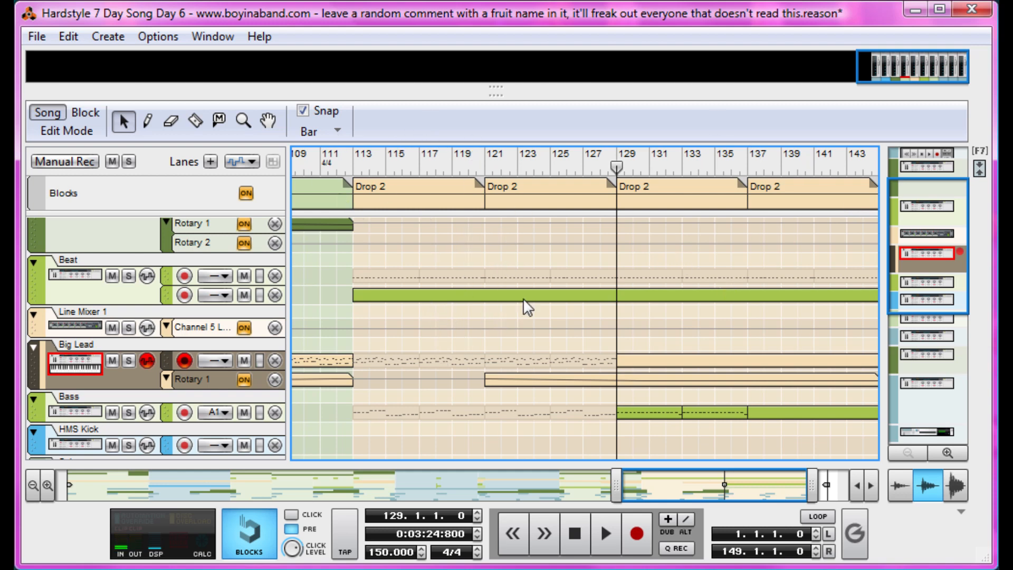
pyautogui.scroll(-10, 533, 306)
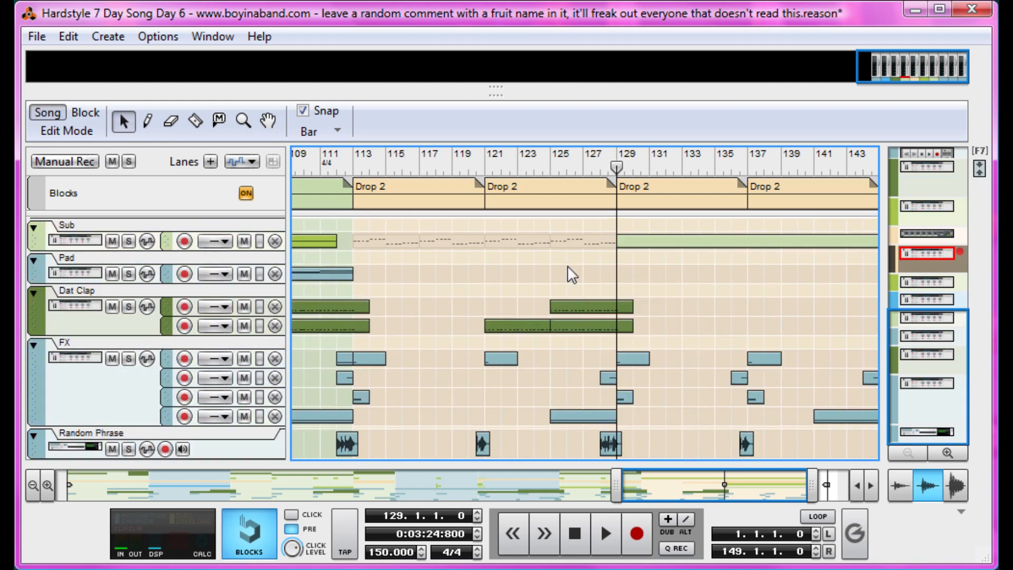
pyautogui.scroll(10, 591, 285)
# - Inspect Big Lead's Rotary 1 automation clip from bar 121 and the Sub clip from bar 129
pyautogui.click(581, 373)
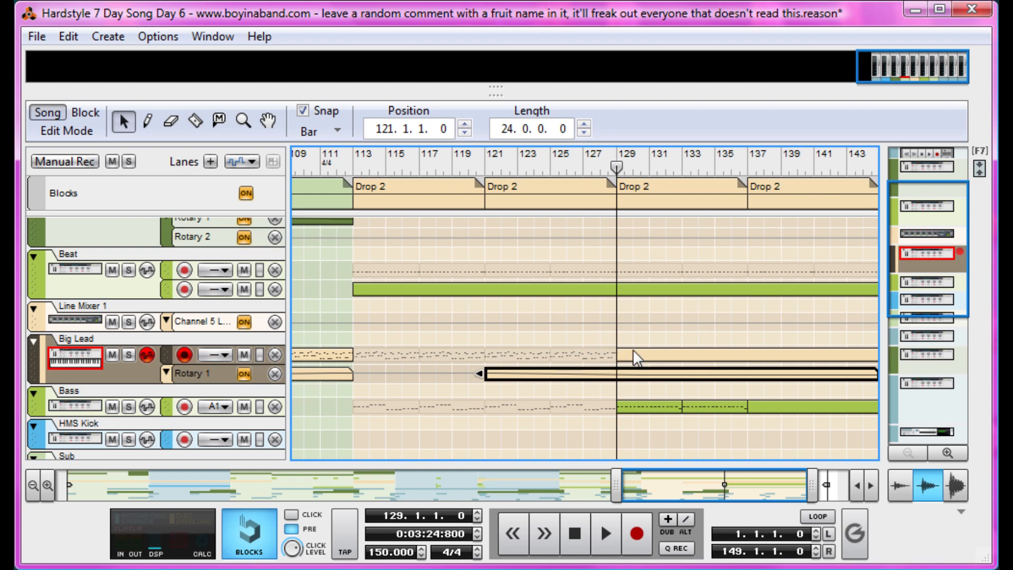
pyautogui.moveTo(726, 486); pyautogui.dragTo(759, 486)
pyautogui.scroll(-3, 704, 409)
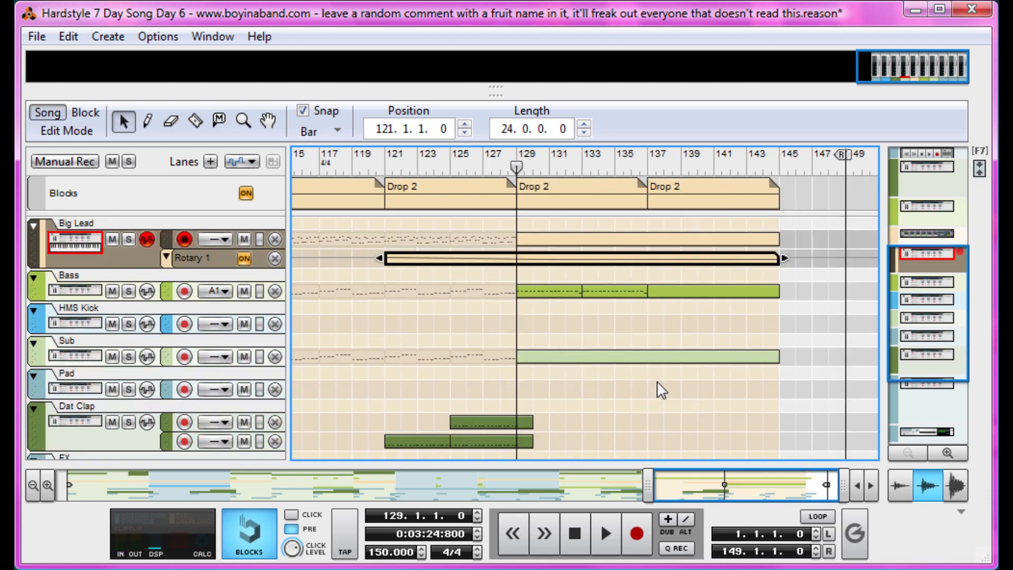
pyautogui.click(632, 361)
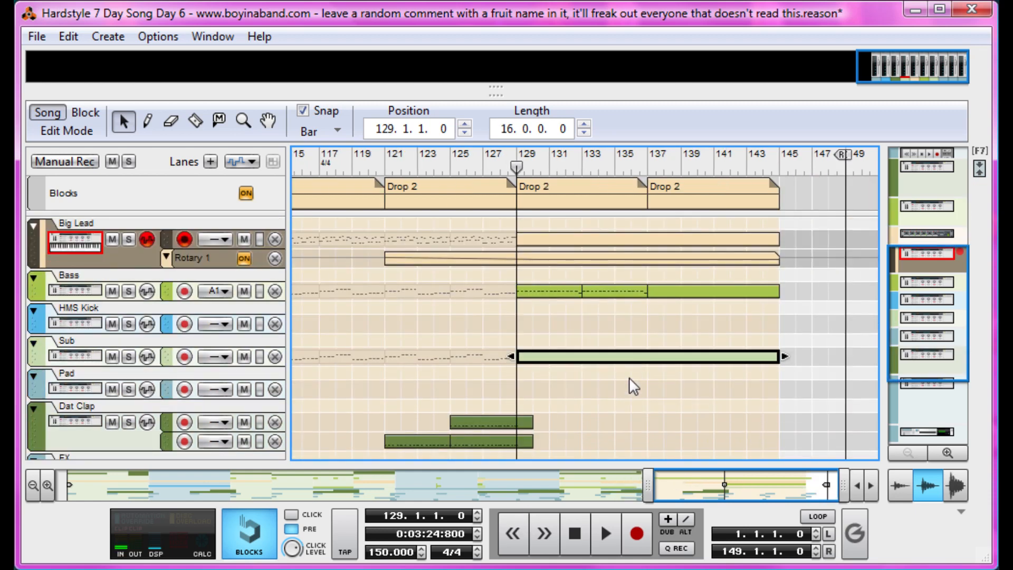
# - Open the Bass clip at bar 129 for note editing, and inspect the last note before bar 133
pyautogui.scroll(2, 615, 366)
pyautogui.doubleClick(546, 350)
pyautogui.scroll(5, 655, 402)
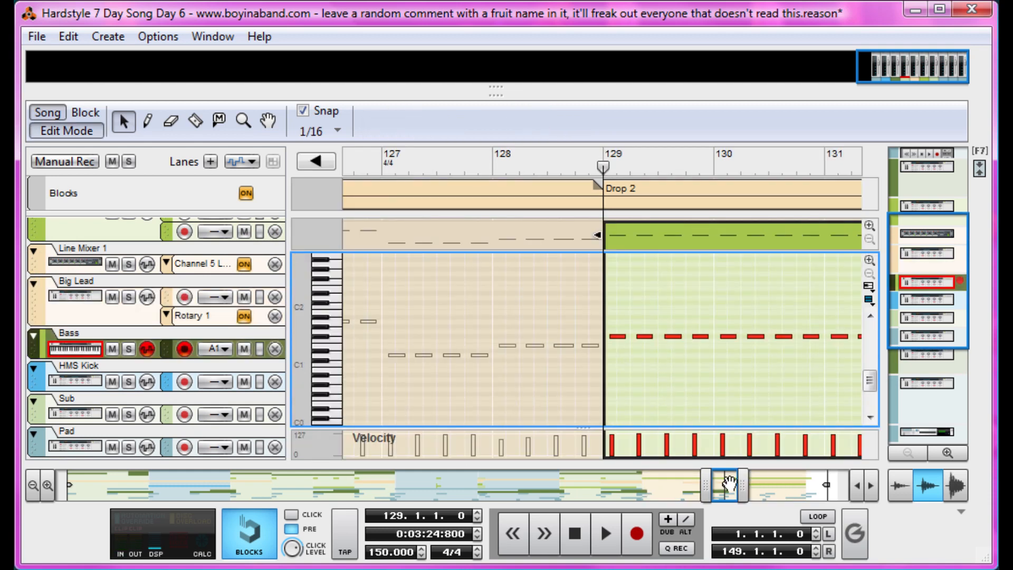
pyautogui.moveTo(727, 484)
pyautogui.mouseDown()
pyautogui.moveTo(749, 487)
pyautogui.moveTo(737, 483)
pyautogui.mouseUp()
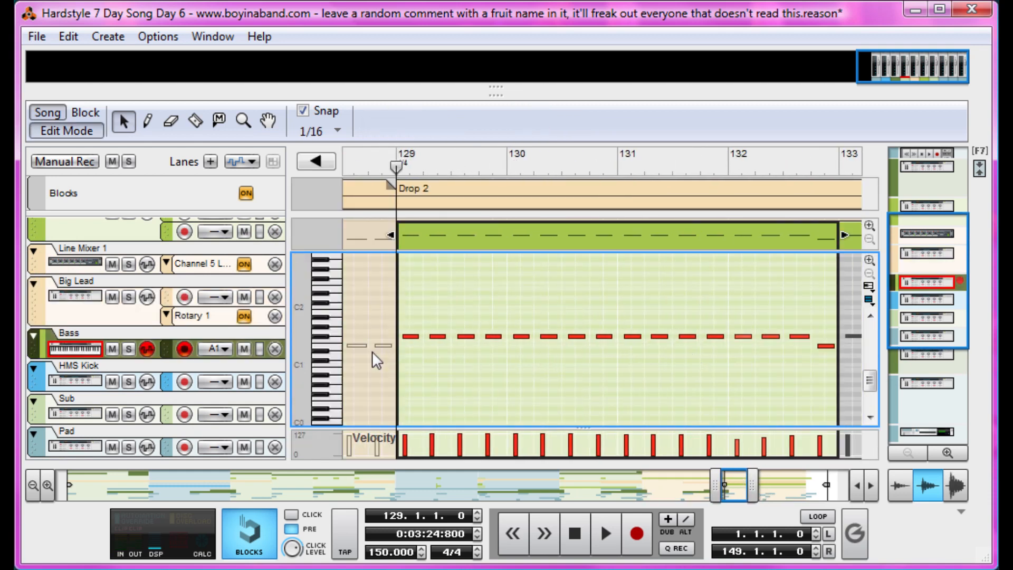
pyautogui.click(824, 347)
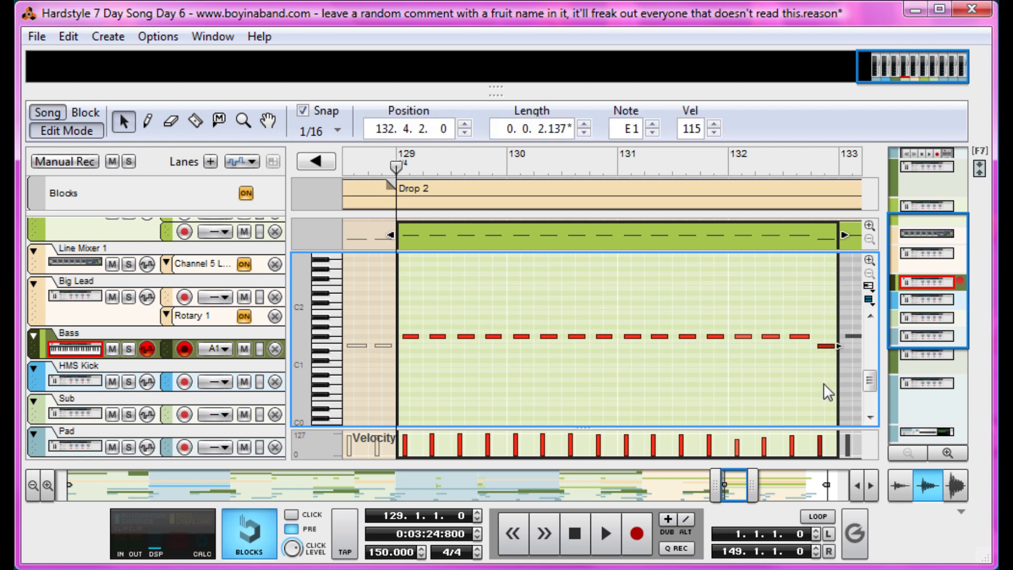
# - Return to the arrangement view and audition the random phrase leading into the last Drop 2 block at bar 137
pyautogui.click(35, 131)
pyautogui.click(442, 410)
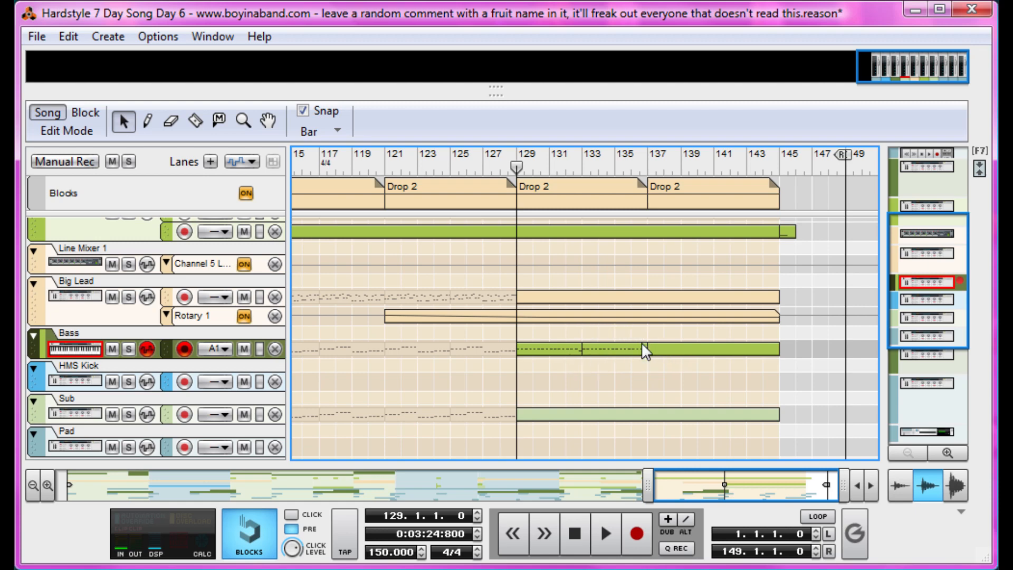
pyautogui.scroll(-5, 665, 370)
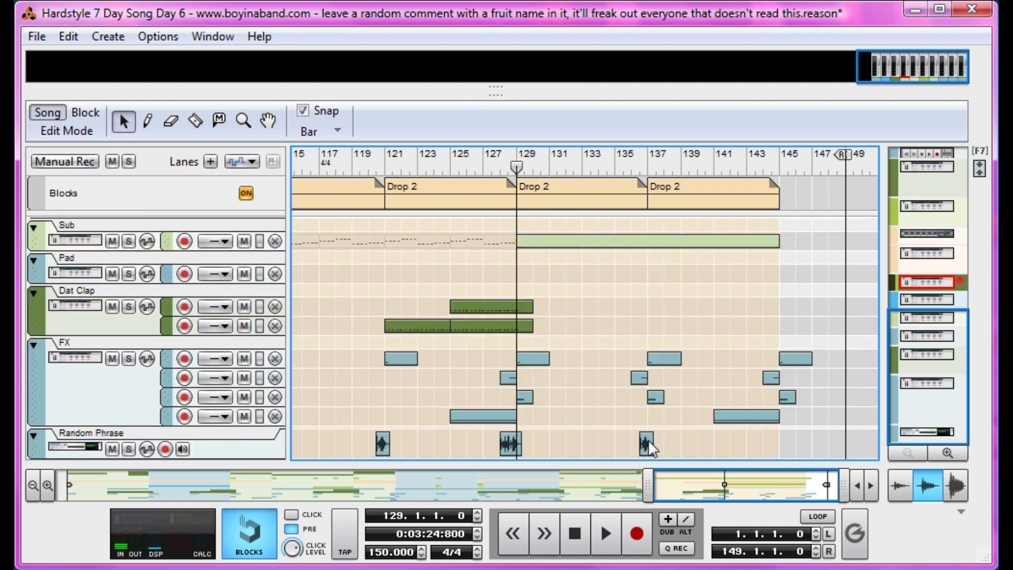
pyautogui.click(639, 162)
pyautogui.press('space')
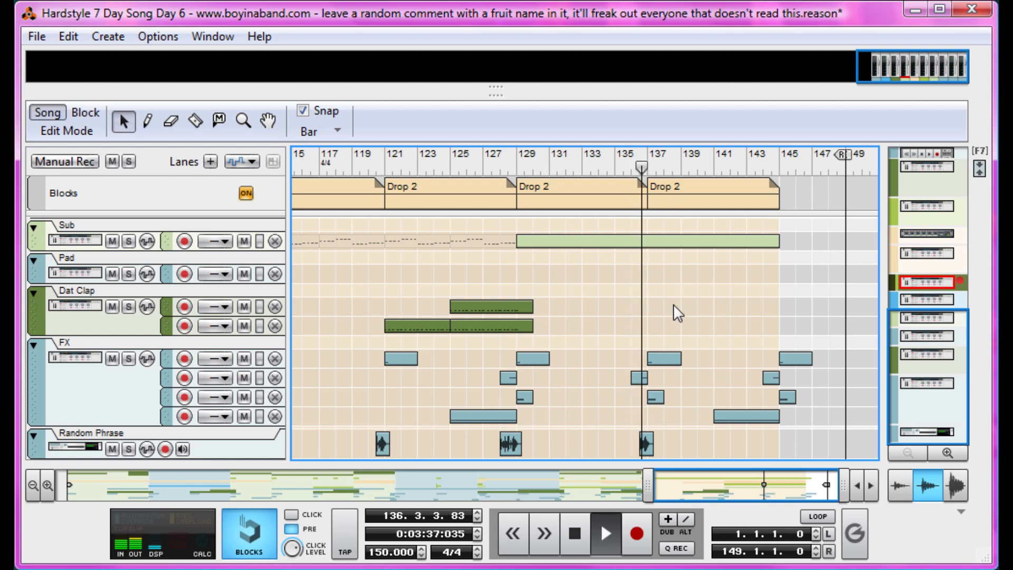
pyautogui.press('space')
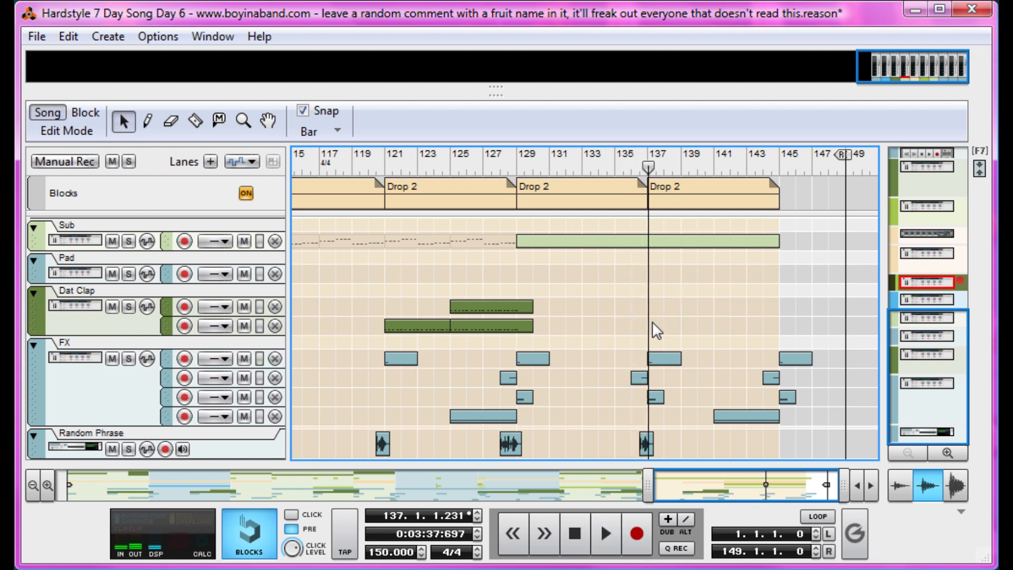
# - Inspect the FX clip at bar 141 and the two FX clips at bar 145, after the last block
pyautogui.click(761, 419)
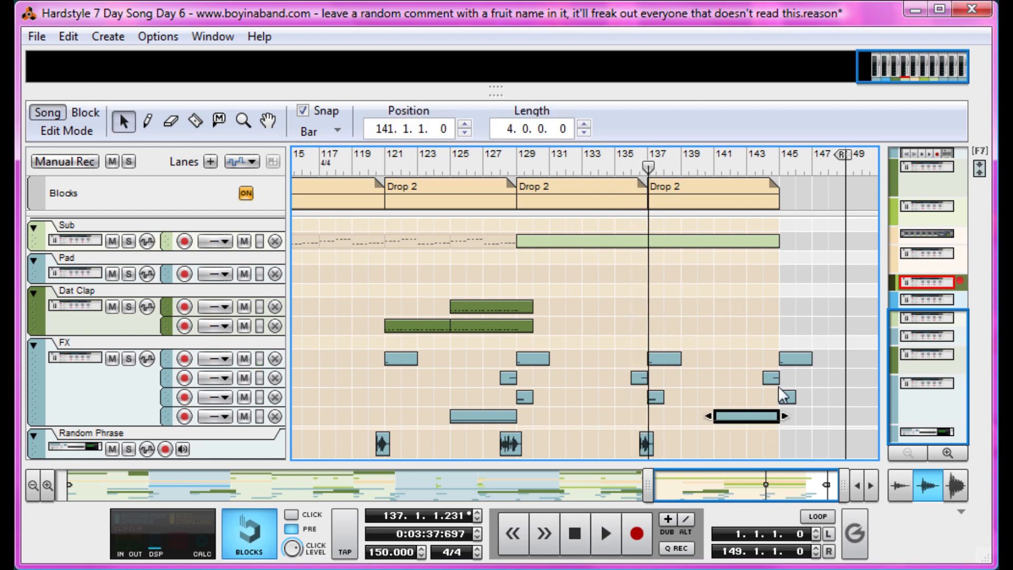
pyautogui.click(786, 395)
pyautogui.click(786, 360)
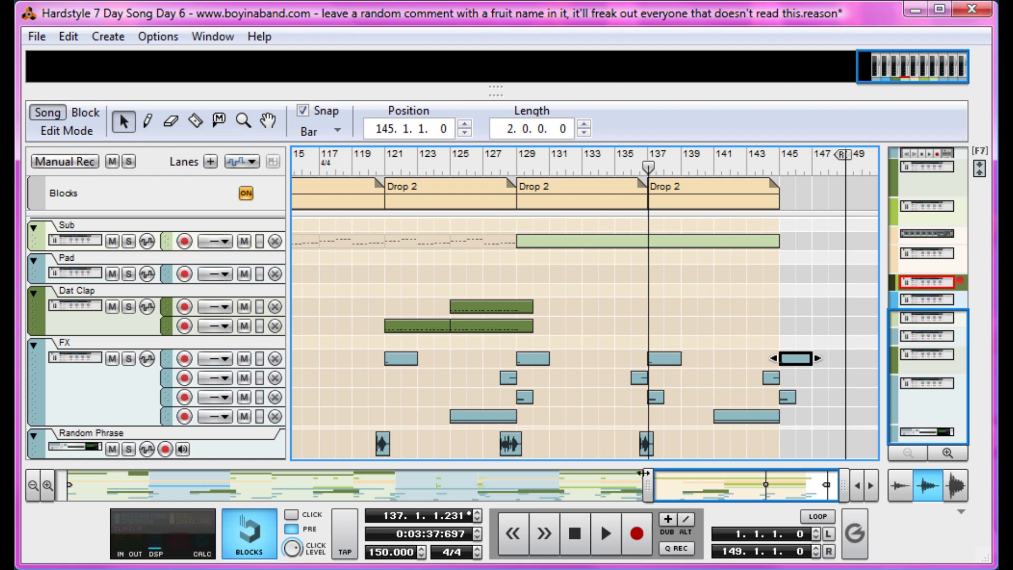
# - Show the full song length and look over all the tracks' clips across the arrangement
pyautogui.moveTo(647, 485); pyautogui.dragTo(176, 465)
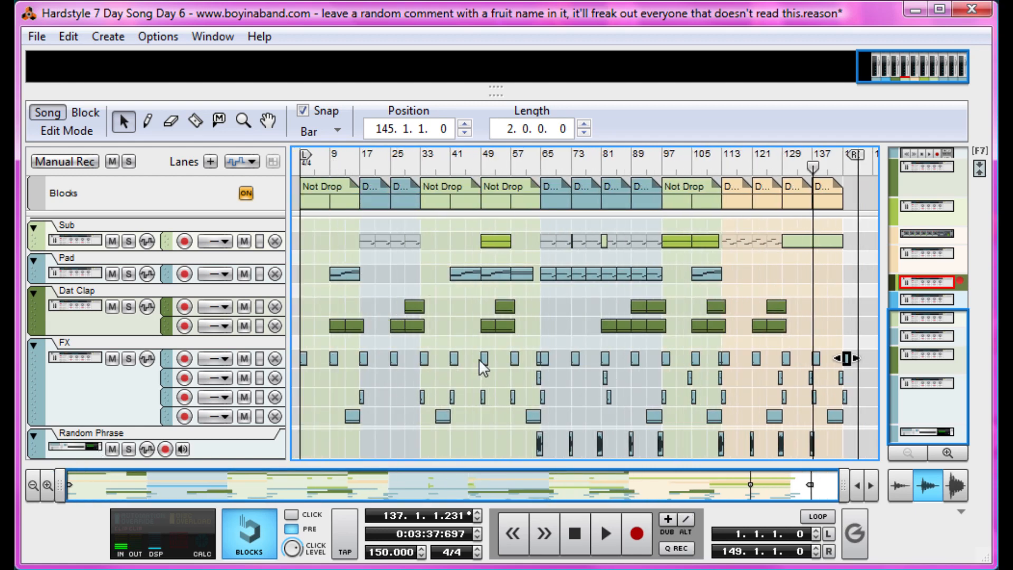
pyautogui.scroll(6, 449, 342)
pyautogui.scroll(-2, 448, 340)
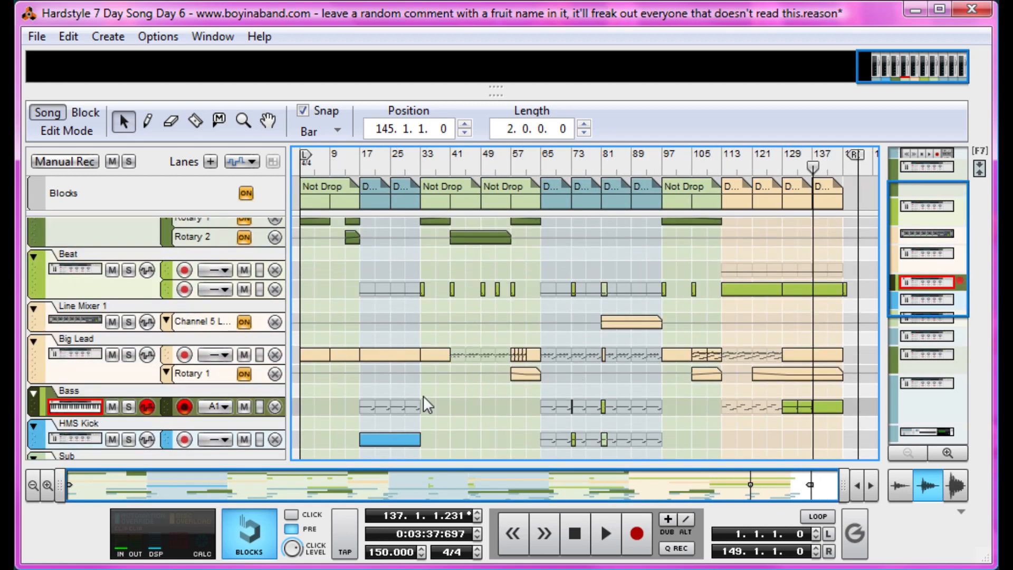